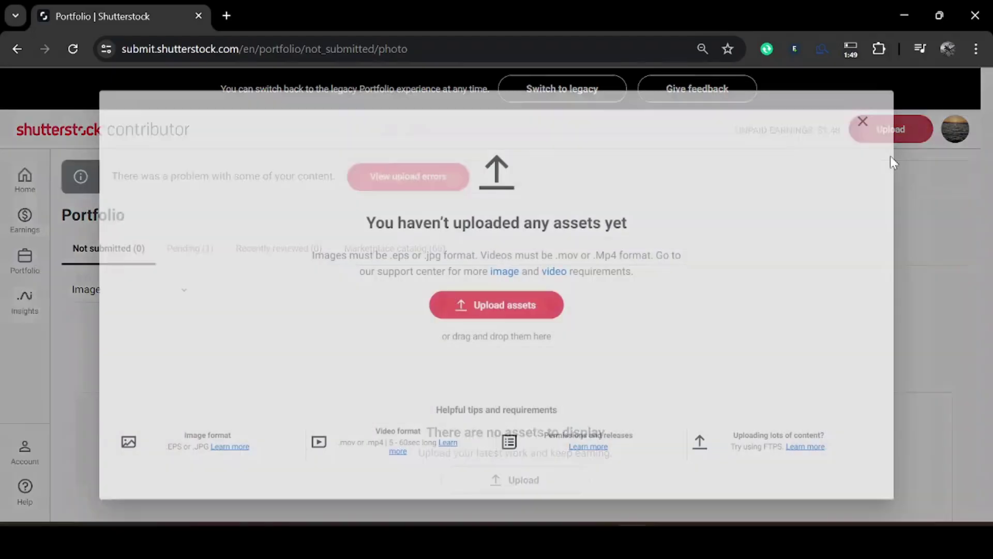
Start an asset upload and show the files in the Youtube folder as large thumbnails for choosing
left_click(521, 305)
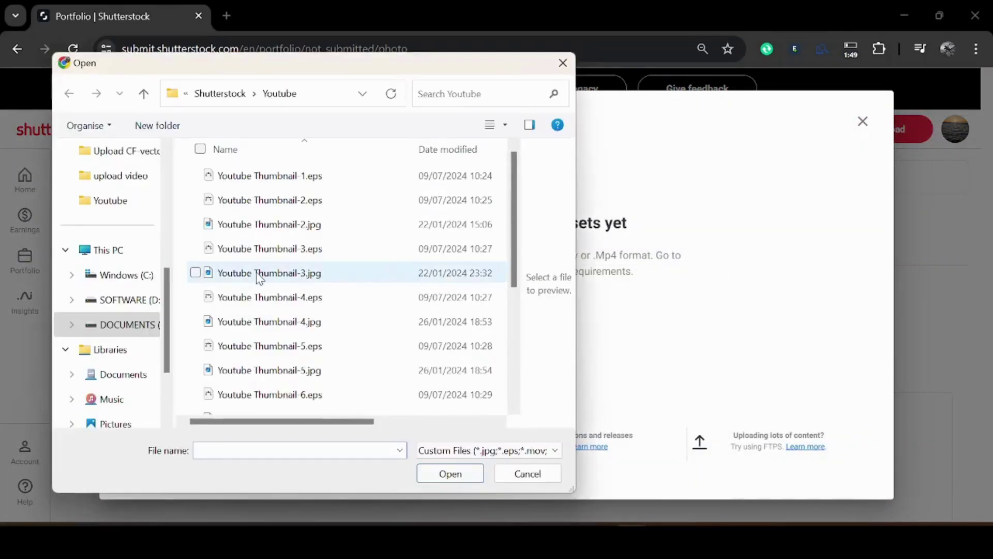
left_click(495, 131)
left_click(510, 131)
left_click(543, 52)
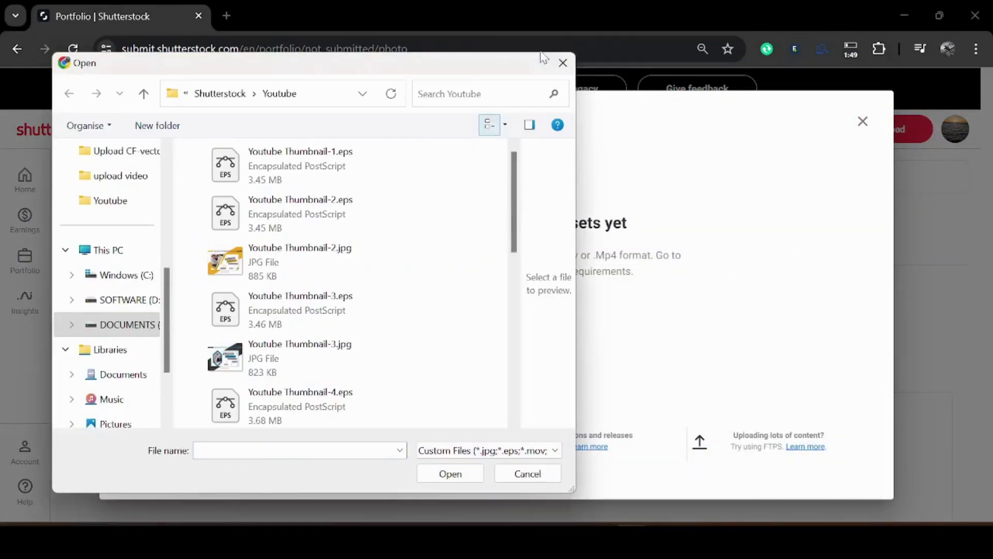
Select the nine JPG files from Youtube Thumbnail-2.jpg through Youtube Thumbnail-10.jpg, leaving out the EPS files, and upload them
left_click(451, 201)
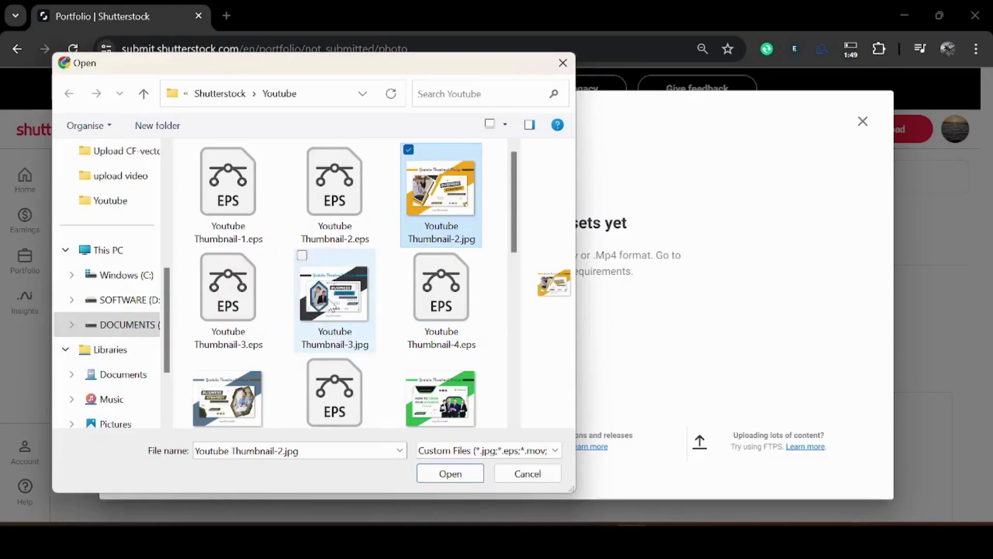
left_click(319, 324, "ctrl")
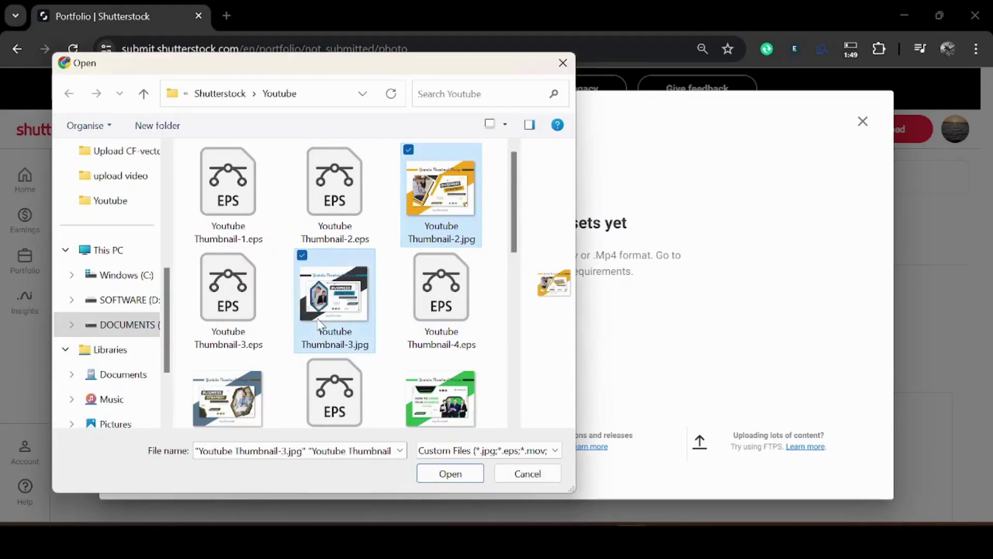
left_click(228, 396, "ctrl")
left_click(425, 387, "ctrl")
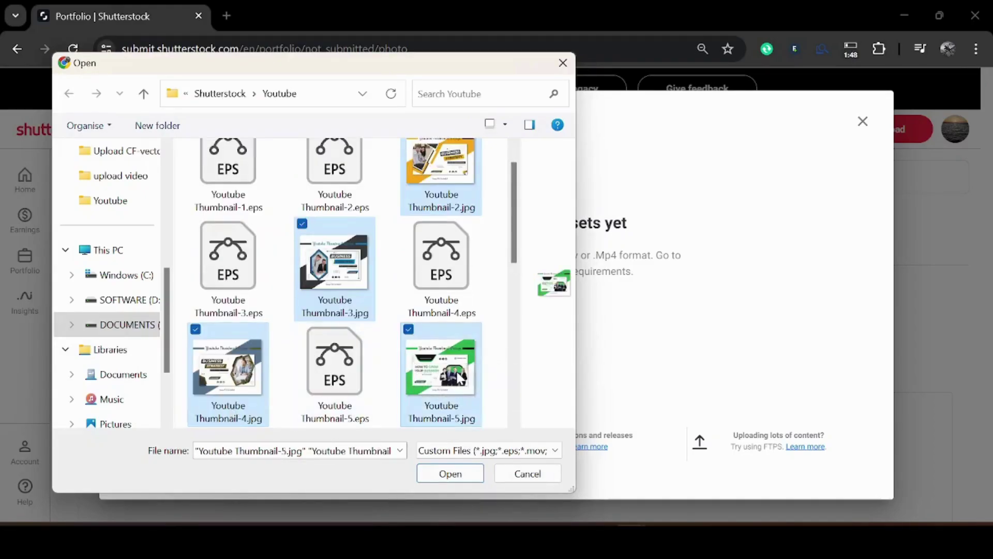
scroll(426, 387, "down", 1)
left_click(362, 364, "ctrl")
scroll(400, 316, "down", 1)
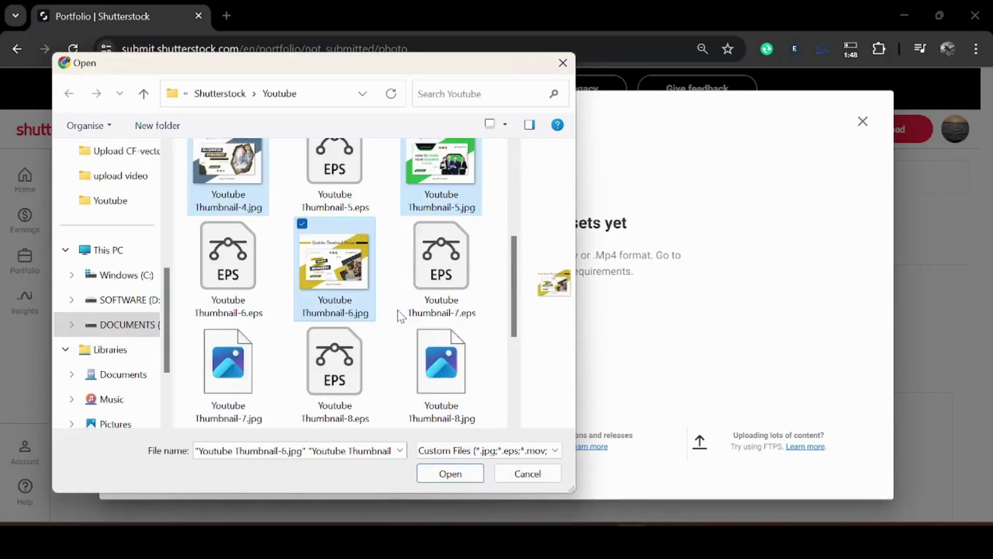
left_click(236, 370, "ctrl")
left_click(440, 370, "ctrl")
scroll(439, 370, "down", 1)
left_click(339, 369, "ctrl")
scroll(339, 368, "down", 1)
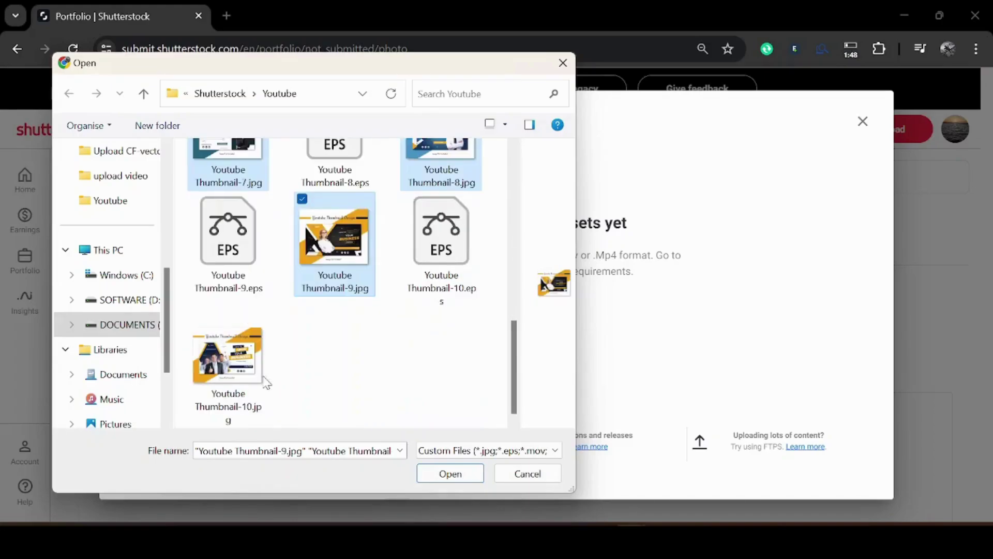
left_click(244, 378, "ctrl")
left_click(457, 475)
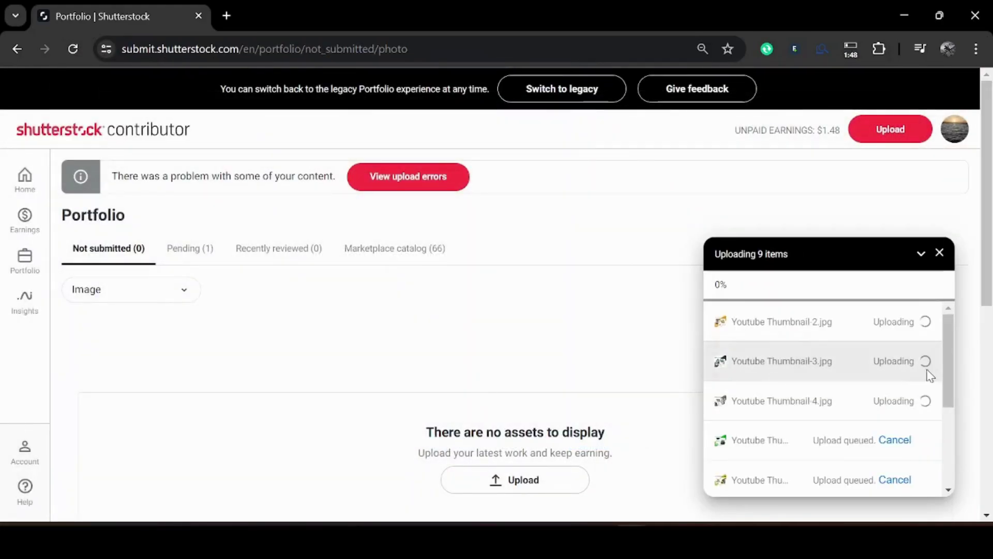
Check the upload list and reload the portfolio page to list the uploaded images as not submitted
left_click_drag(951, 391, 957, 360)
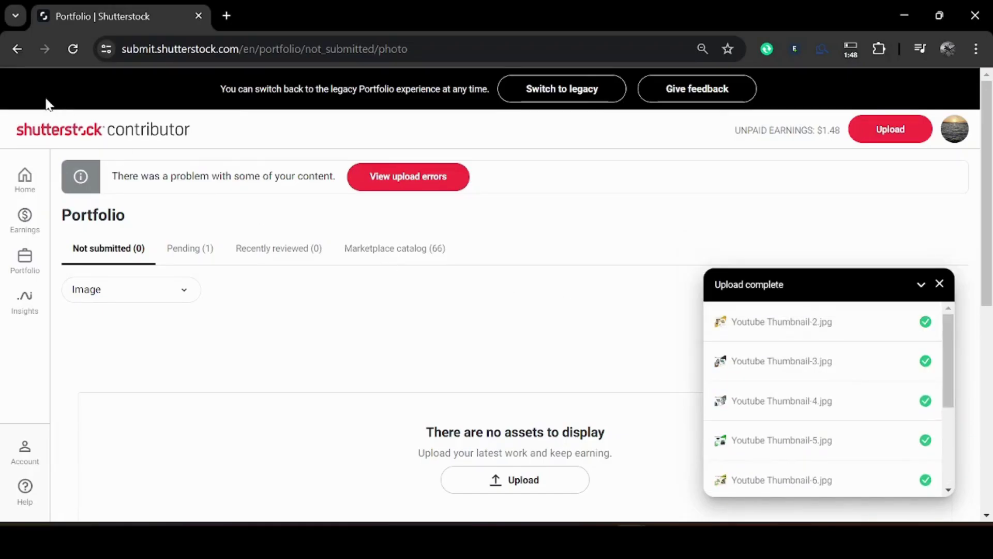
left_click(73, 48)
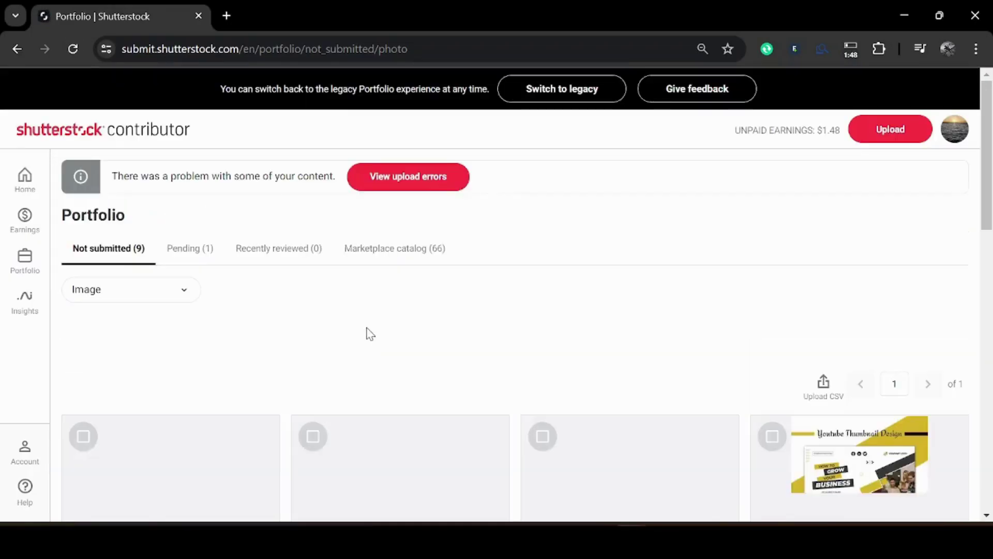
scroll(368, 333, "down", 6)
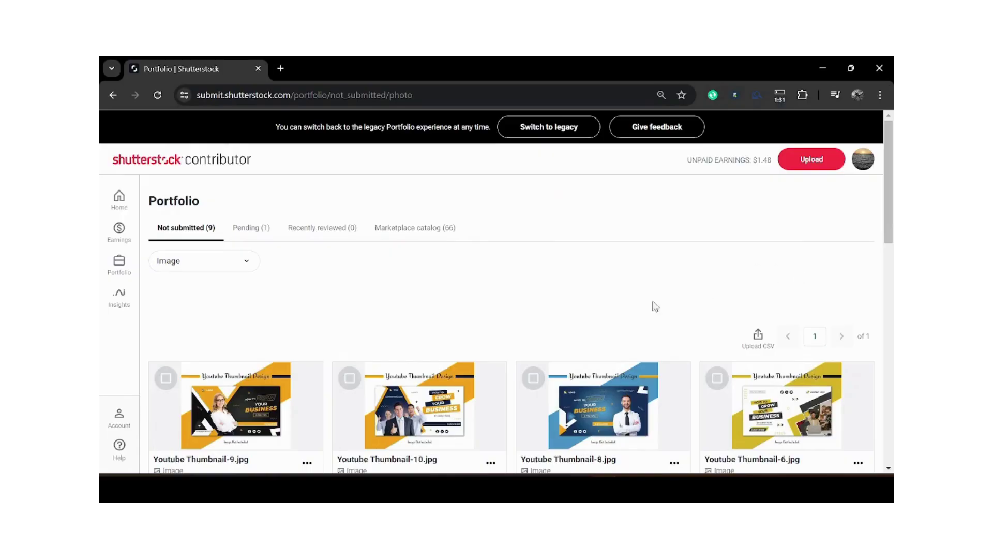
Open Youtube Thumbnail-9.jpg's info for editing and copy the Notepad title "Creative corporate youtube thumbnail and web banner template design" into its description
scroll(654, 306, "down", 3)
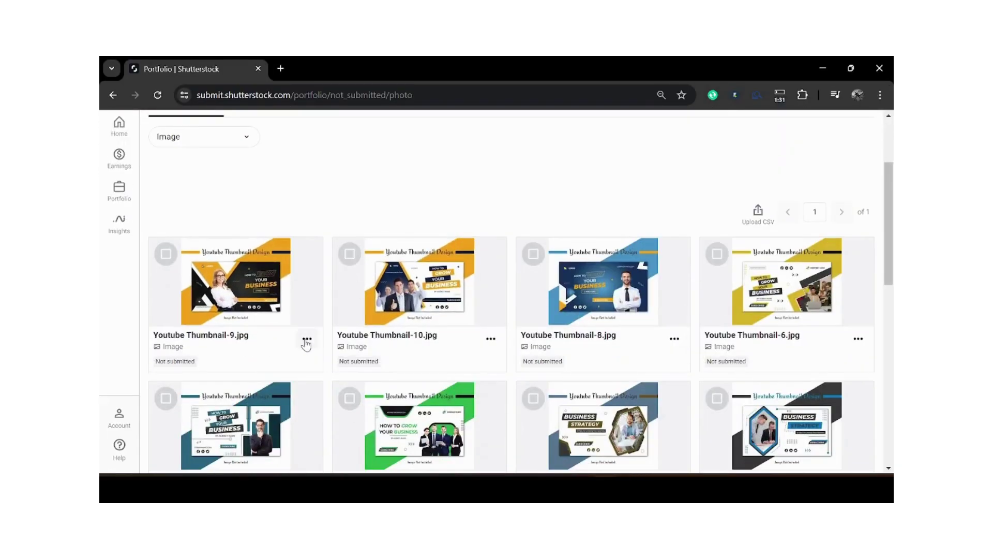
left_click(307, 340)
left_click(268, 363)
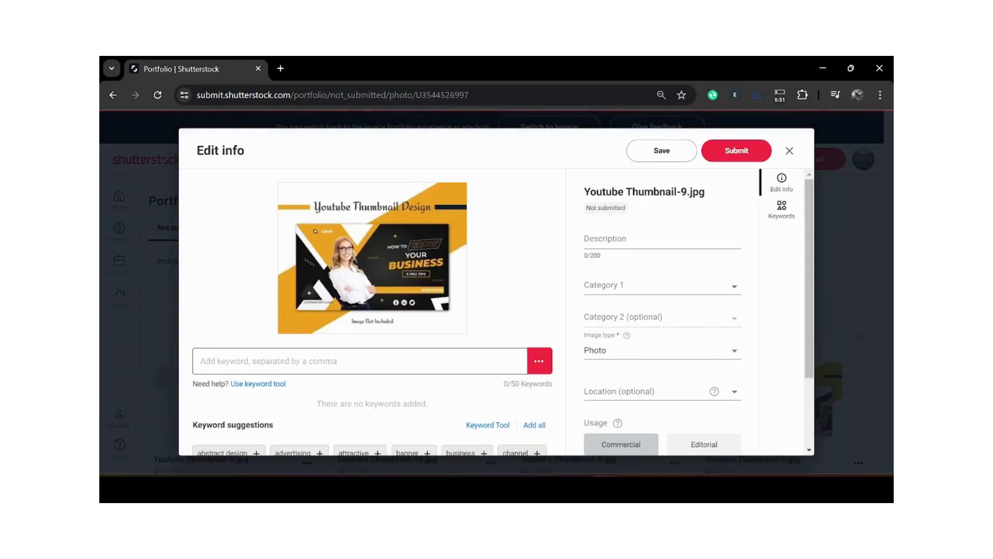
key("alt+Tab")
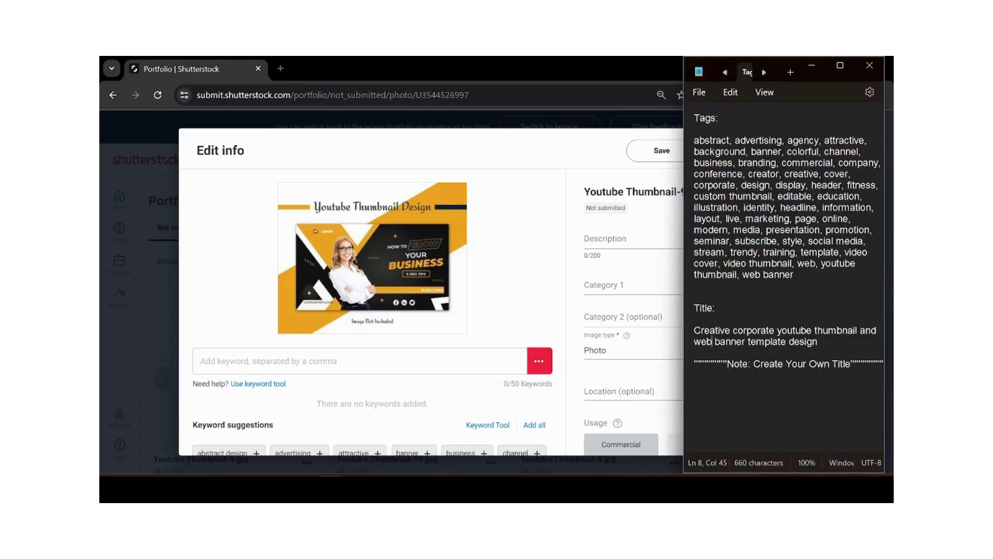
left_click_drag(780, 339, 680, 331)
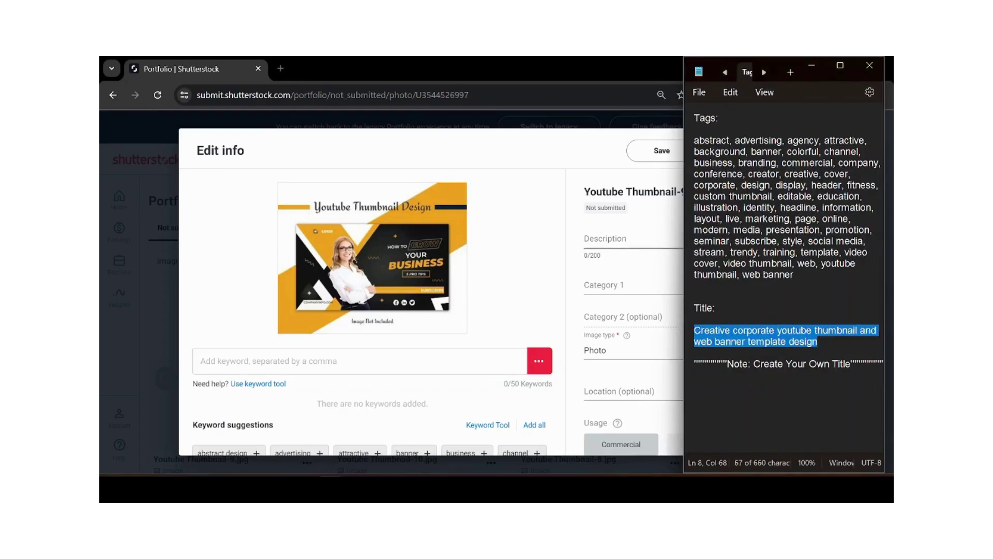
key("ctrl+c")
left_click(611, 242)
key("ctrl+v")
Set the image's first category to Business/Finance and its second category to Technology
left_click(627, 291)
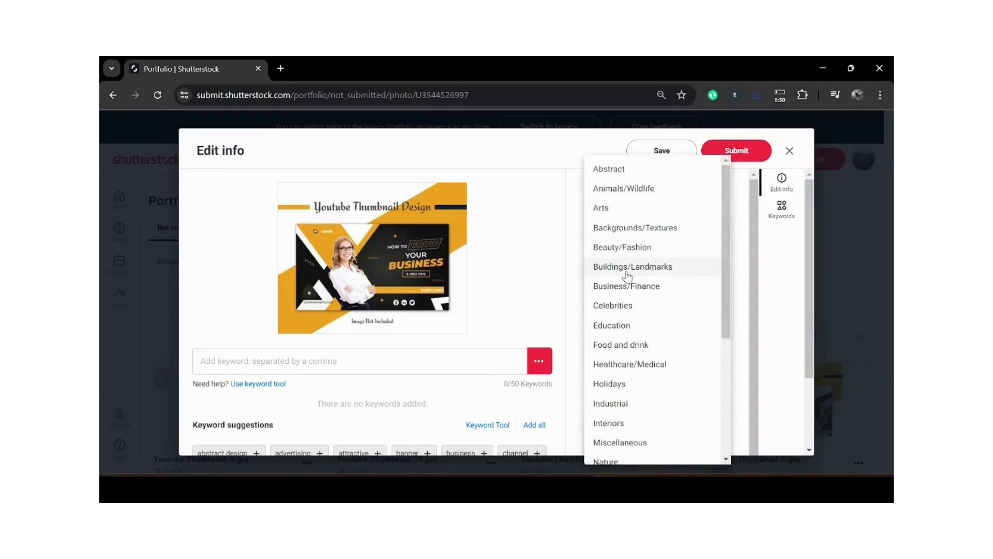
left_click(628, 286)
left_click(627, 334)
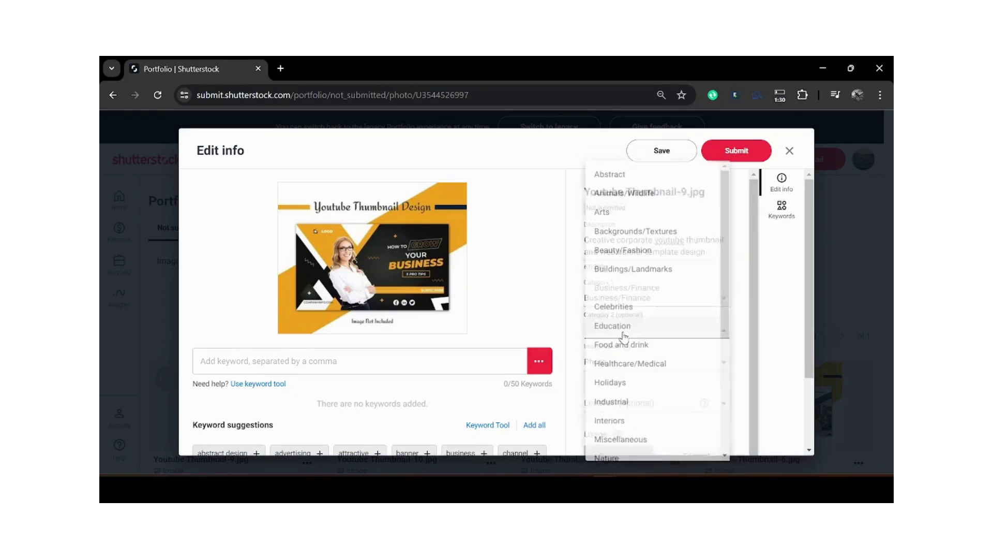
scroll(636, 341, "down", 3)
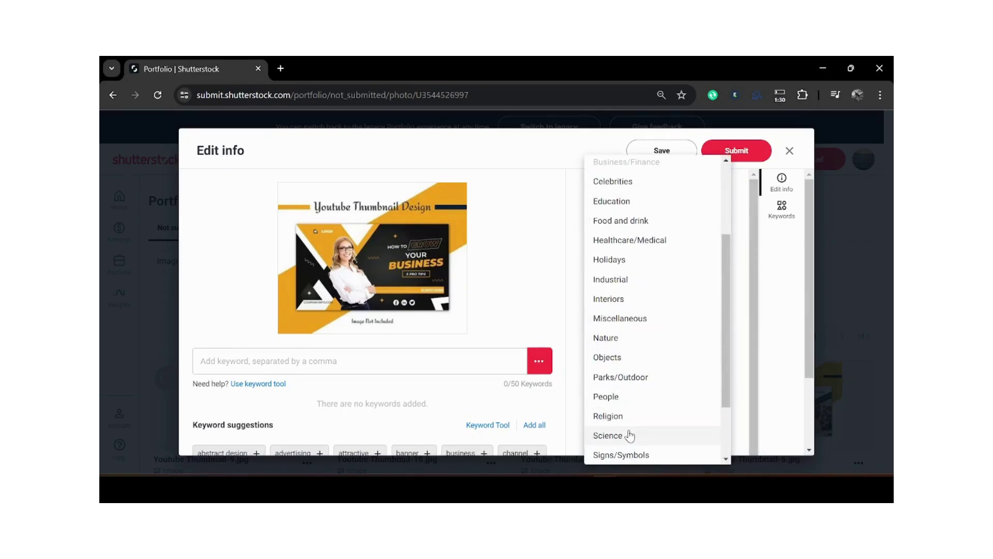
scroll(629, 434, "down", 2)
left_click(625, 414)
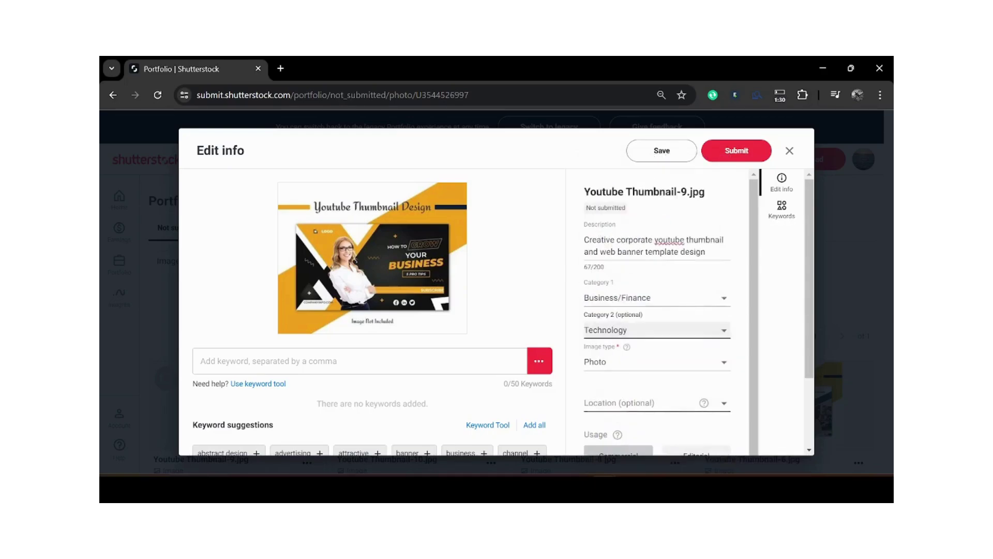
Set the image's location to United Kingdom
left_click(618, 403)
type("United Kingdom")
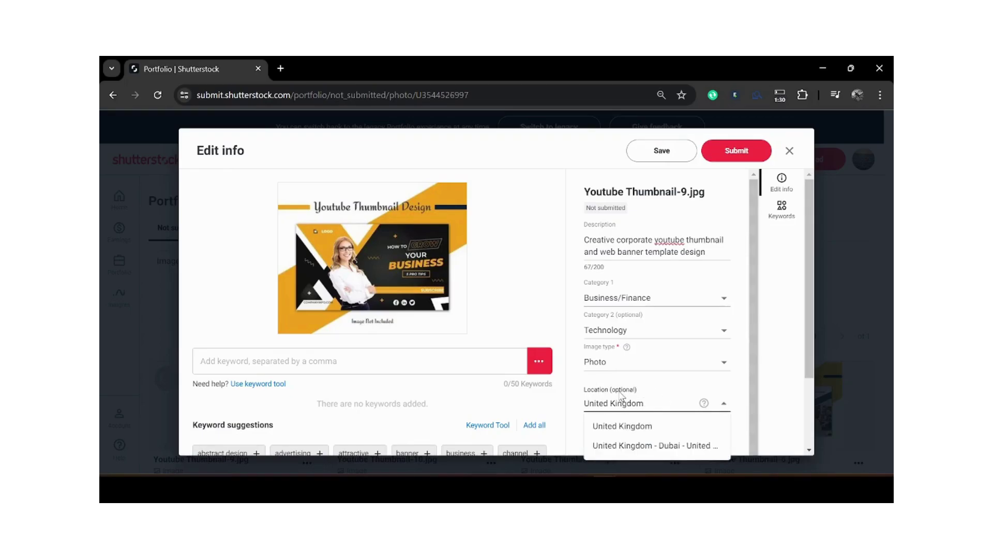
left_click(531, 403)
Copy the full tag list from Notepad, "abstract" through "web banner", and add it as the image's keywords
left_click(362, 360)
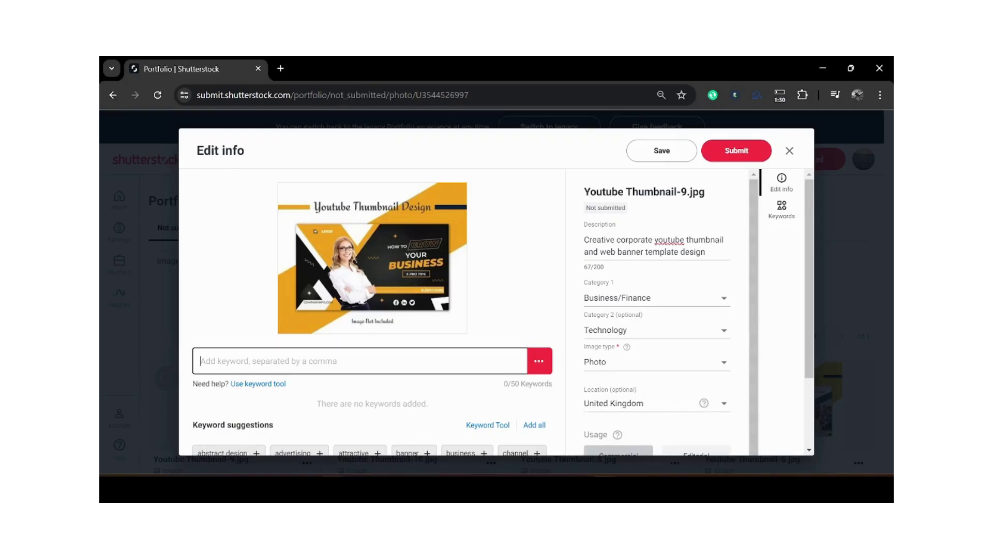
key("alt+Tab")
left_click_drag(855, 364, 728, 365)
left_click(745, 401)
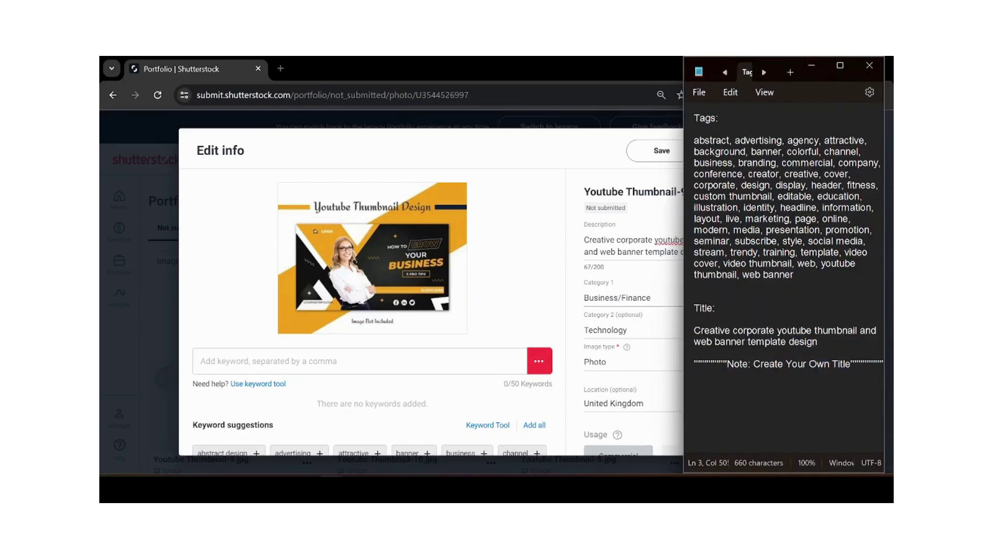
left_click_drag(694, 140, 830, 275)
right_click(774, 221)
left_click(608, 129)
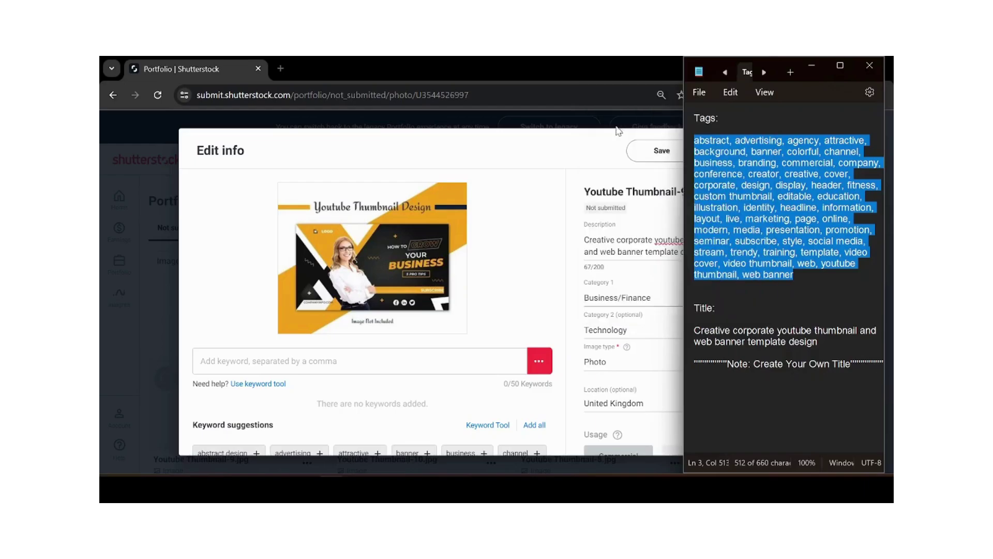
key("alt+Tab")
right_click(461, 361)
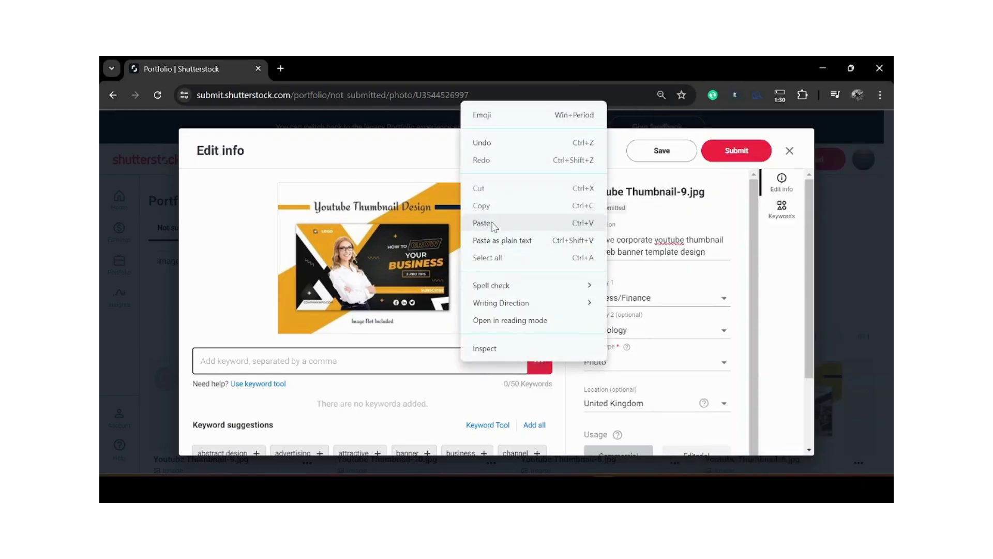
left_click(494, 222)
key("Return")
scroll(344, 334, "down", 5)
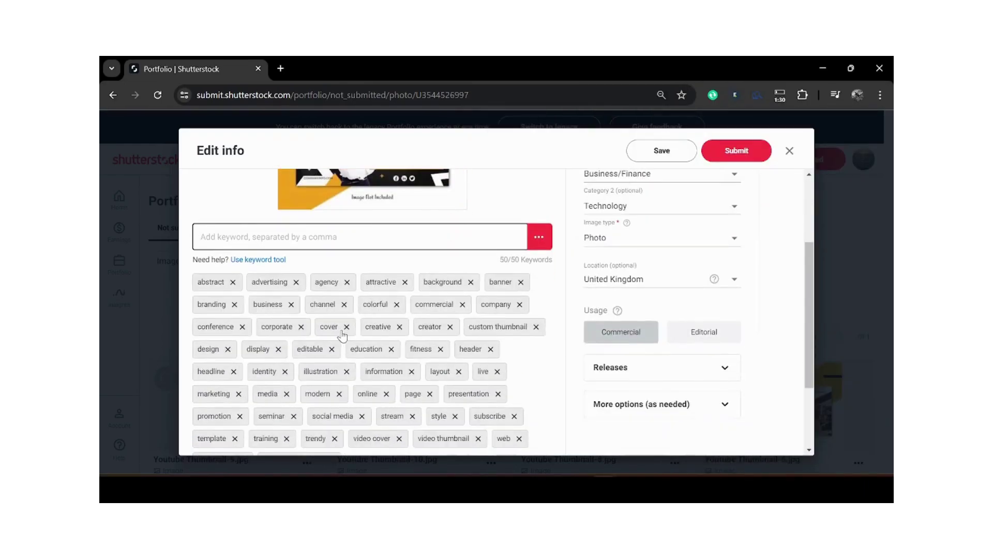
scroll(410, 294, "up", 5)
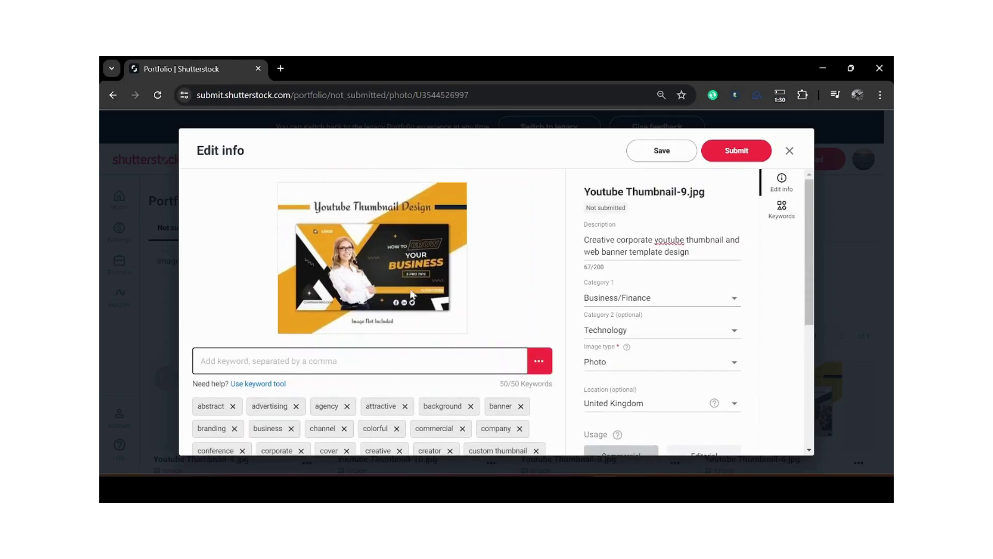
Save the edited info of Youtube Thumbnail-9.jpg and submit the image for review
left_click(674, 156)
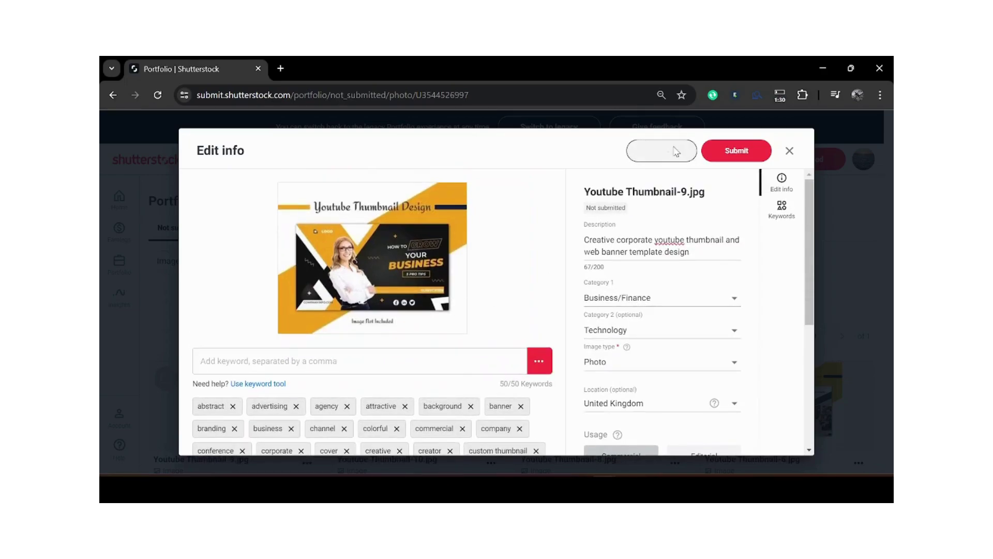
left_click(681, 397)
left_click(668, 422)
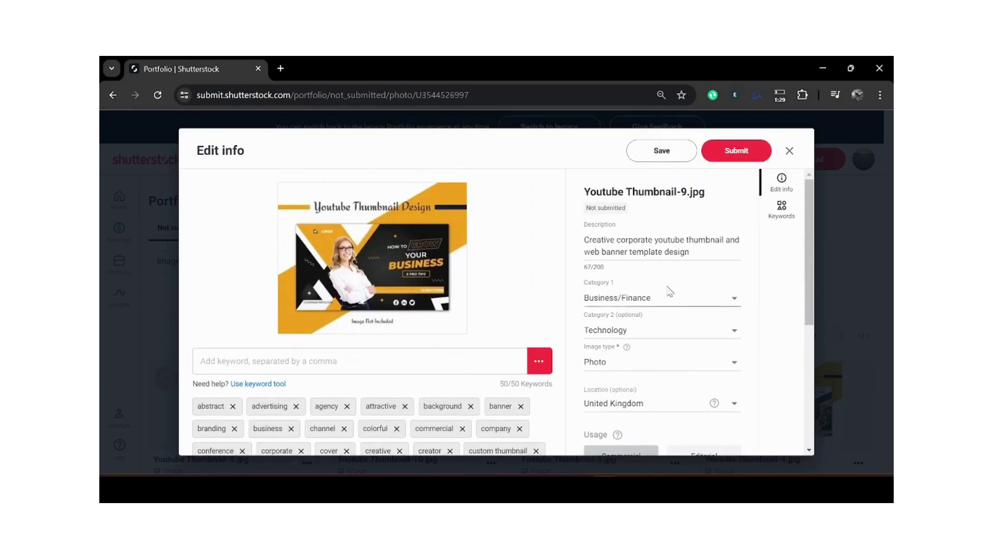
left_click(665, 152)
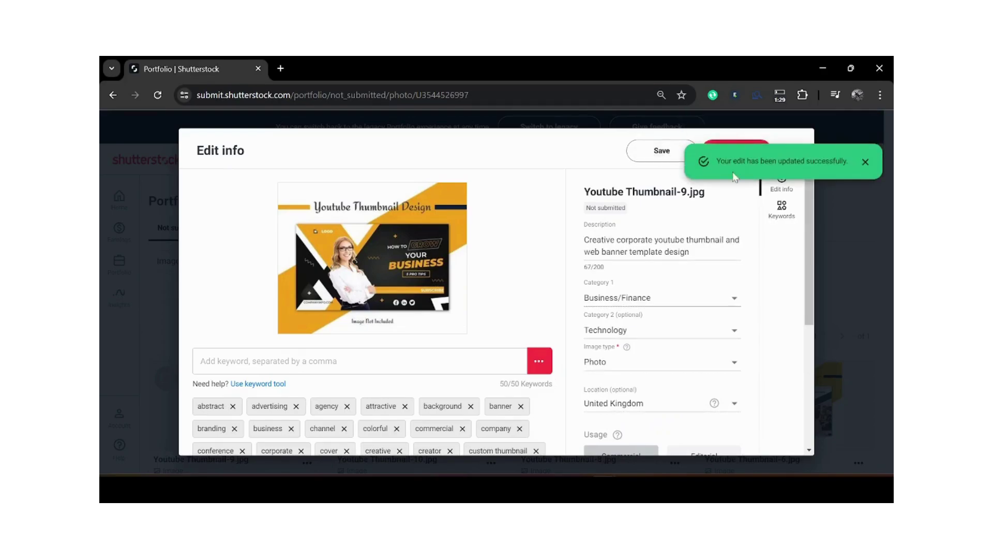
left_click(866, 163)
left_click(736, 150)
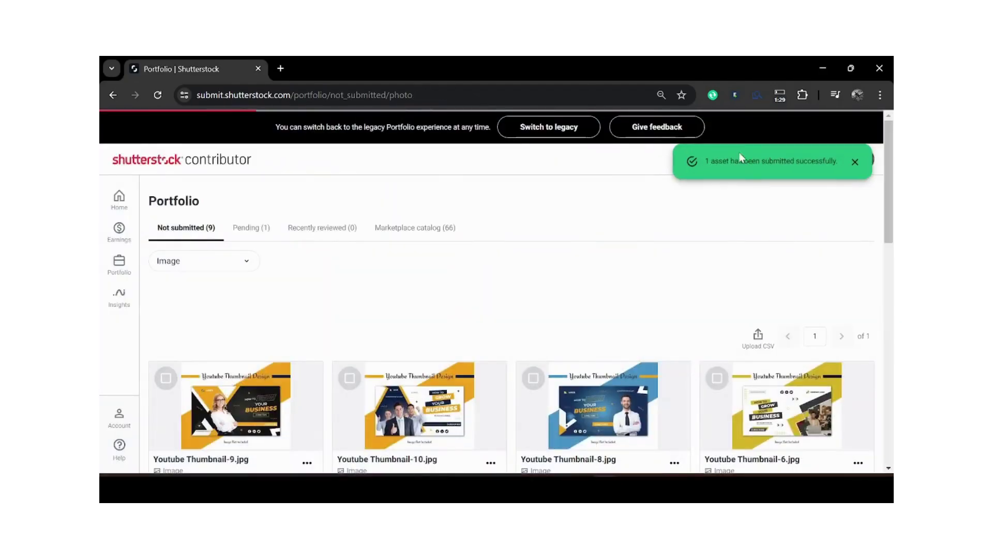
Open Youtube Thumbnail-10.jpg's info for editing and copy the Notepad title "Creative corporate youtube thumbnail and web banner template design" into its description
scroll(278, 388, "down", 3)
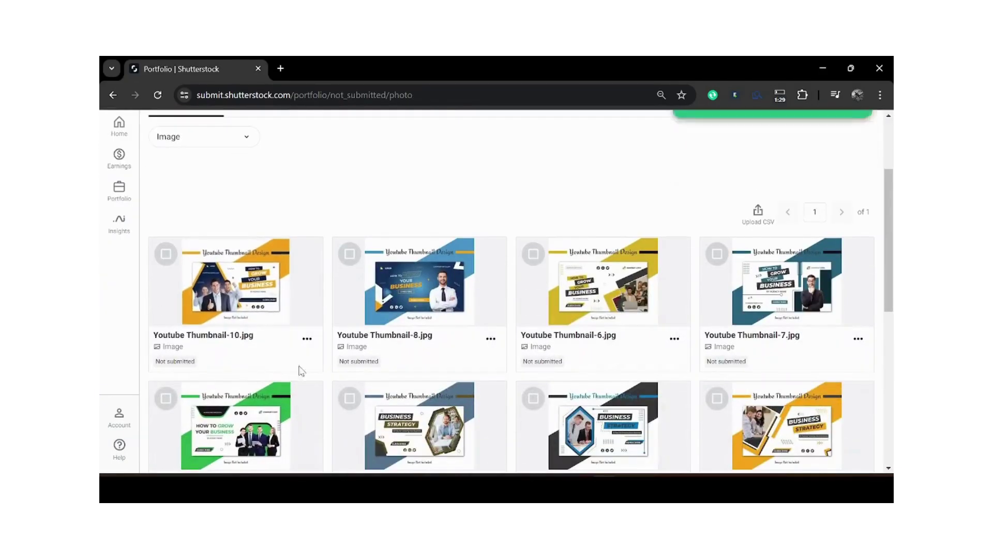
left_click(307, 337)
left_click(270, 368)
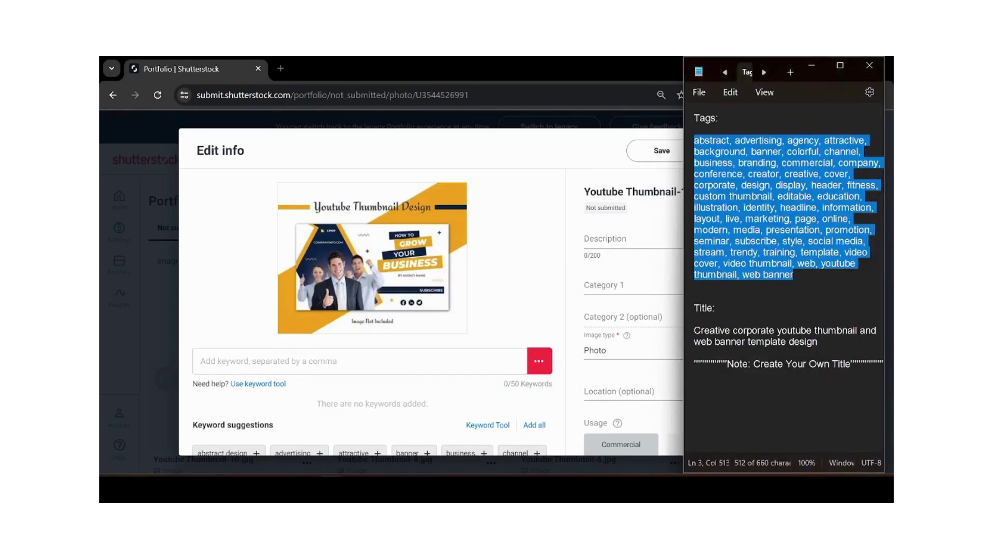
left_click_drag(693, 331, 828, 350)
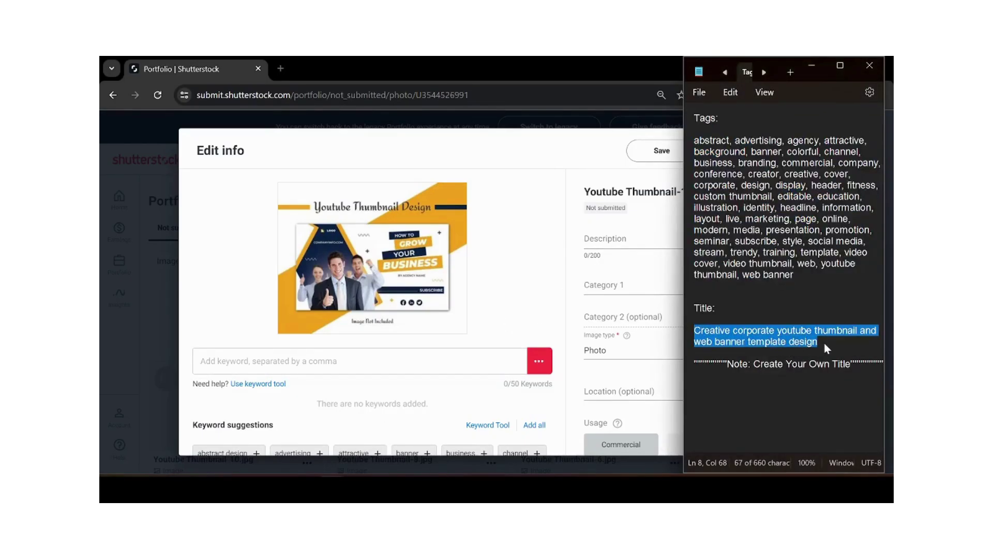
right_click(805, 339)
left_click(668, 148)
left_click(632, 240)
right_click(612, 242)
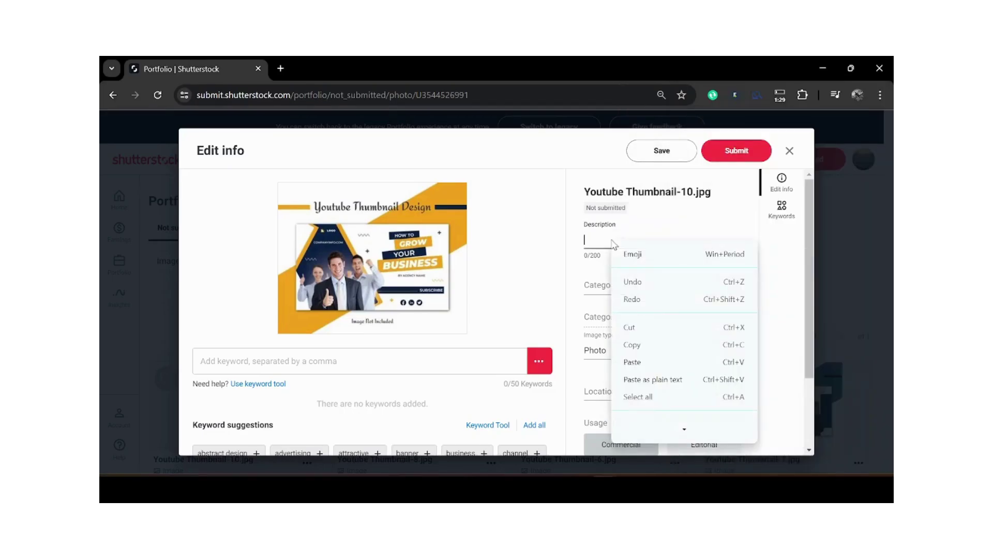
left_click(636, 363)
Open the keyword suggestion tool and search it for "Creative corporate youtube thumbnail and web banner template design"
left_click(262, 385)
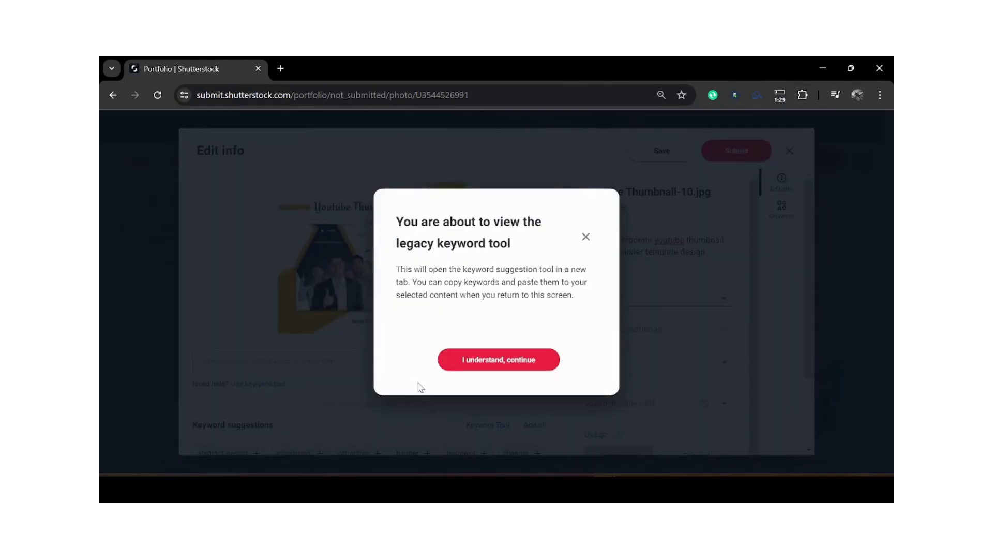
left_click(501, 361)
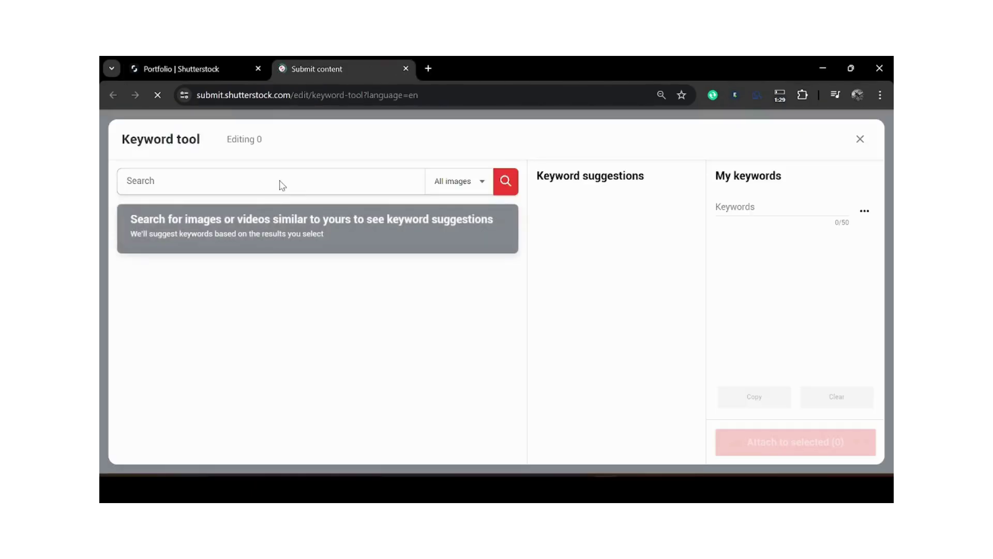
left_click(279, 184)
key("ctrl+v")
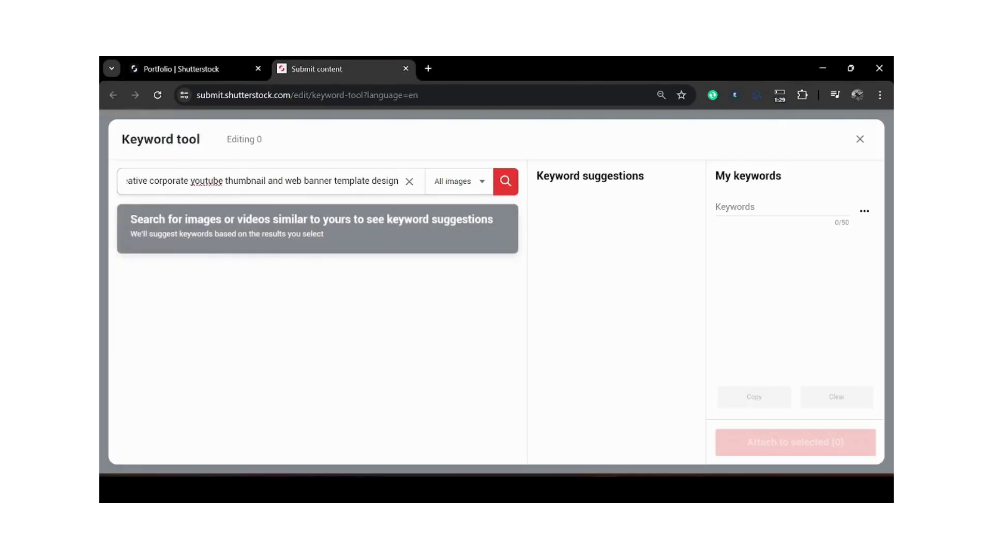
key("Home")
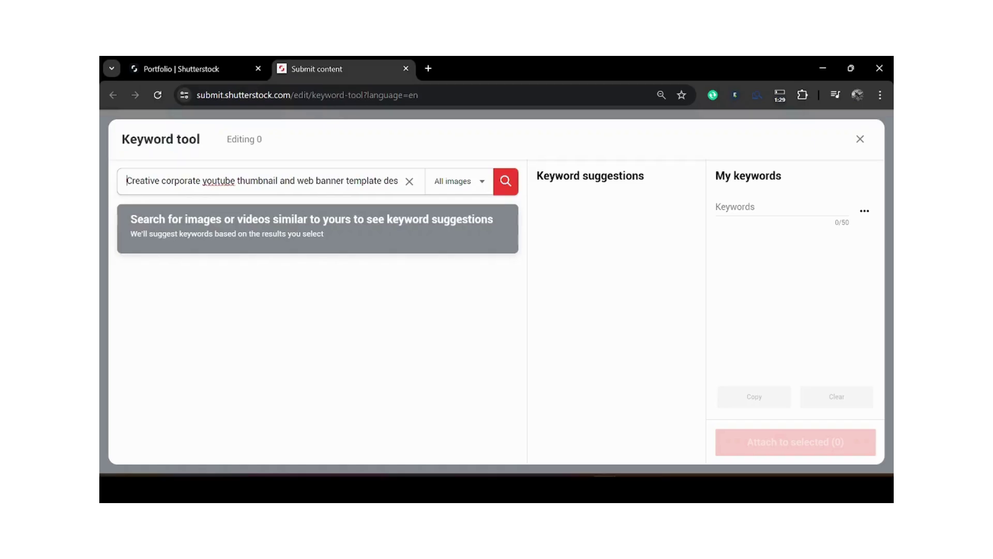
left_click(505, 182)
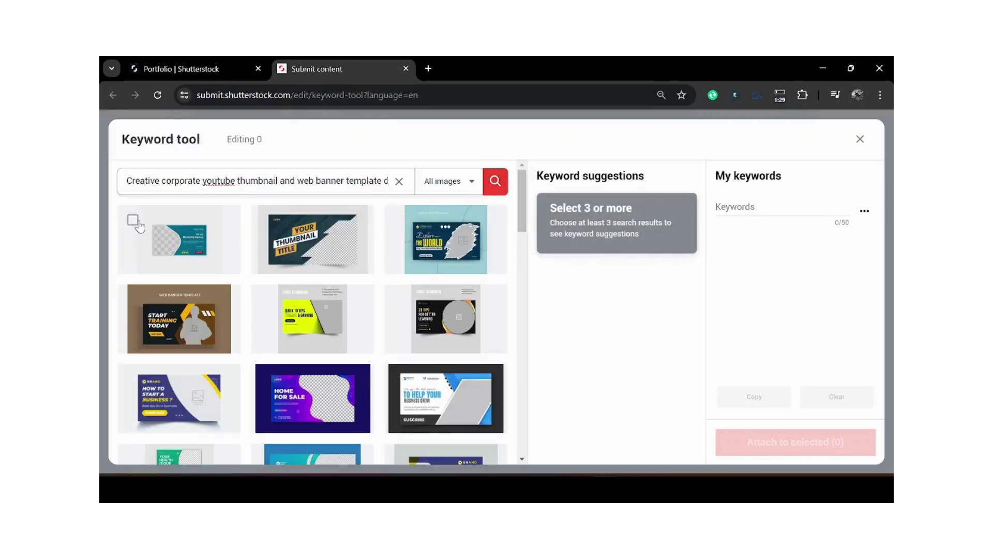
Select 50 similar thumbnail and banner images from the search results as the basis for keyword suggestions
left_click(135, 221)
left_click(278, 241)
left_click(438, 269)
left_click(434, 302)
left_click(310, 314)
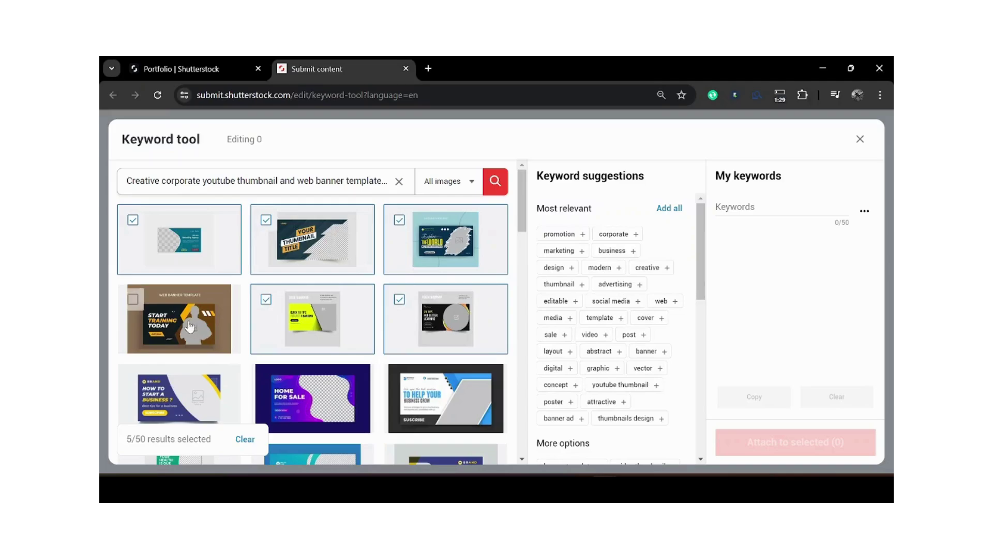
left_click(202, 313)
scroll(415, 301, "down", 3)
left_click(179, 274)
left_click(312, 275)
left_click(445, 274)
left_click(414, 342)
left_click(313, 354)
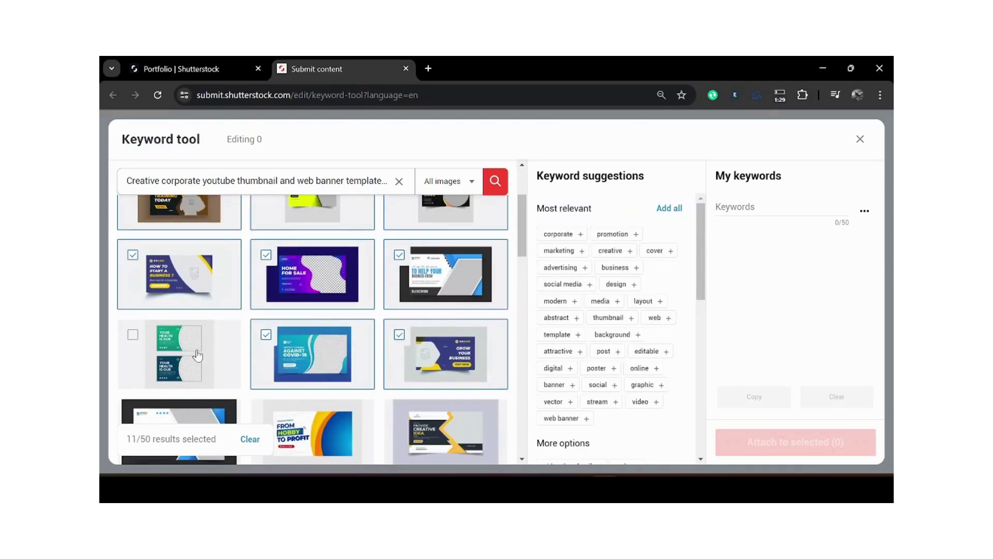
left_click(195, 350)
scroll(297, 337, "down", 1)
scroll(298, 337, "down", 2)
left_click(179, 311)
left_click(312, 311)
left_click(445, 311)
left_click(445, 390)
left_click(312, 390)
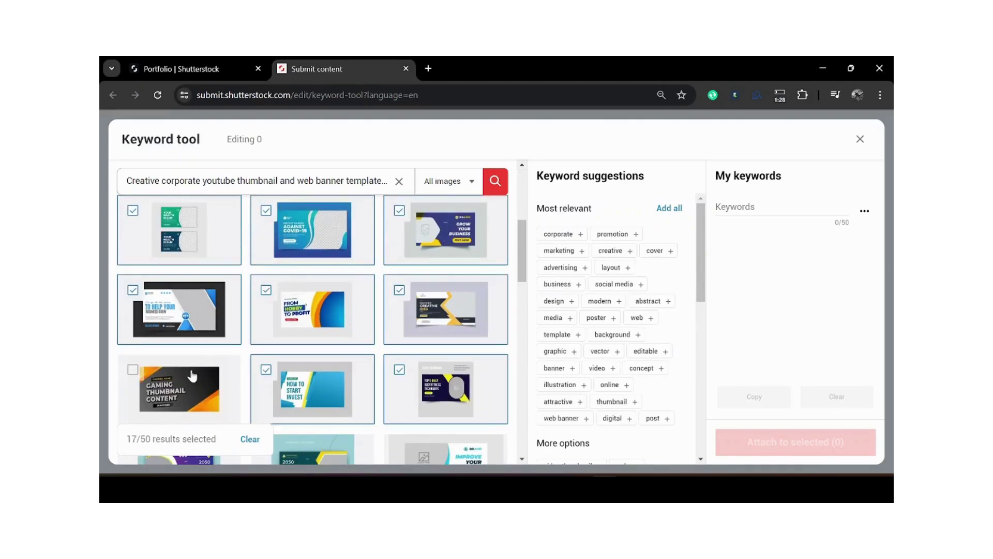
left_click(193, 377)
scroll(335, 309, "down", 2)
left_click(179, 347)
left_click(313, 346)
left_click(445, 347)
scroll(445, 362, "down", 2)
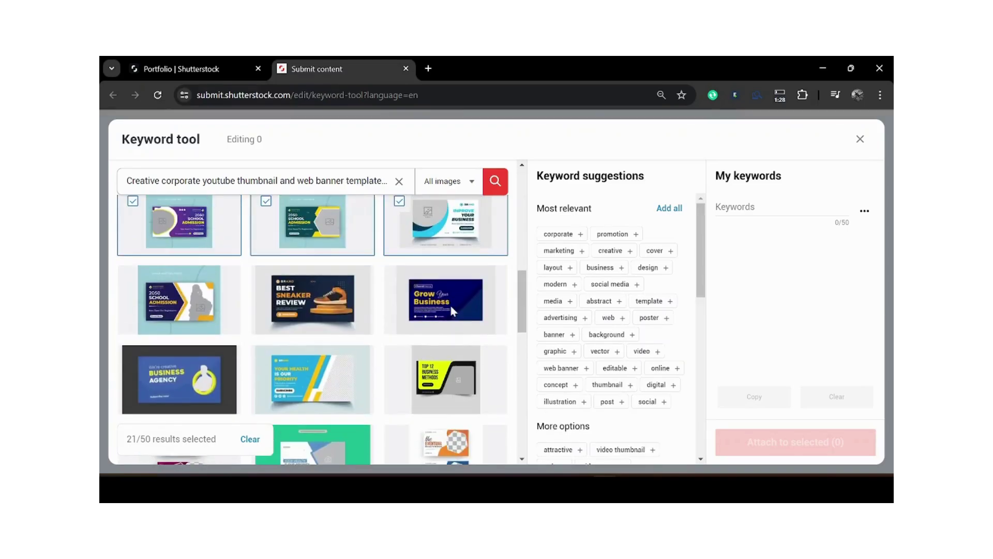
left_click(448, 303)
left_click(322, 313)
left_click(179, 300)
left_click(132, 362)
left_click(366, 383)
left_click(445, 380)
scroll(445, 381, "down", 2)
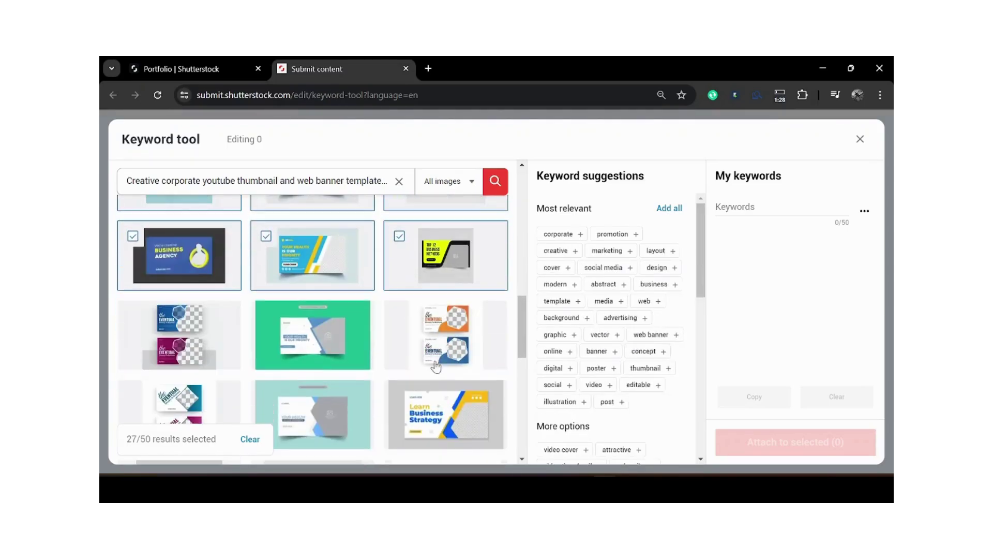
left_click(436, 335)
left_click(311, 336)
left_click(157, 338)
scroll(215, 342, "down", 2)
left_click(217, 312)
left_click(276, 308)
left_click(430, 305)
left_click(429, 368)
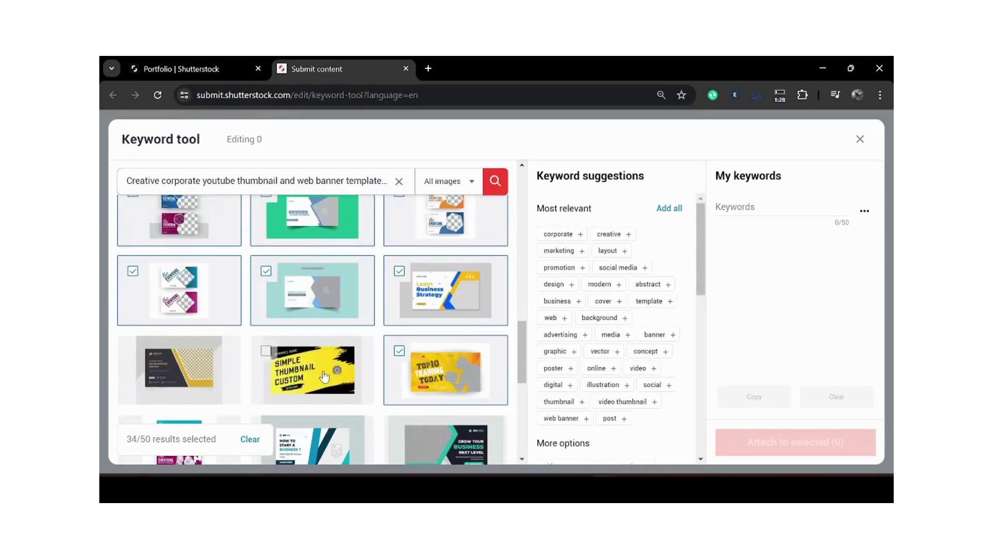
left_click(324, 376)
left_click(218, 370)
left_click(189, 323)
left_click(294, 321)
left_click(424, 331)
left_click(424, 389)
left_click(305, 398)
left_click(220, 396)
scroll(385, 306, "down", 4)
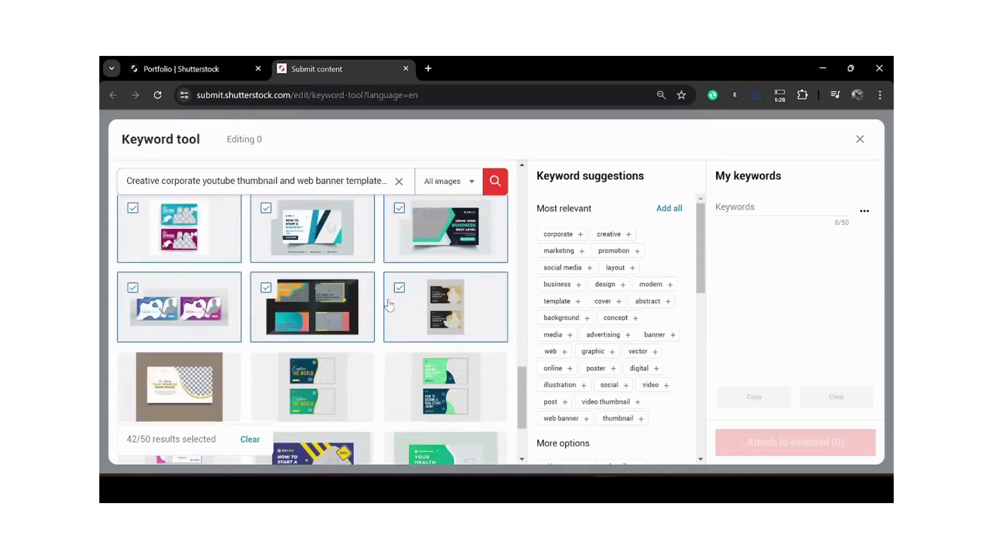
left_click(445, 261)
left_click(313, 261)
left_click(179, 261)
left_click(179, 341)
left_click(313, 340)
left_click(446, 341)
left_click(313, 420)
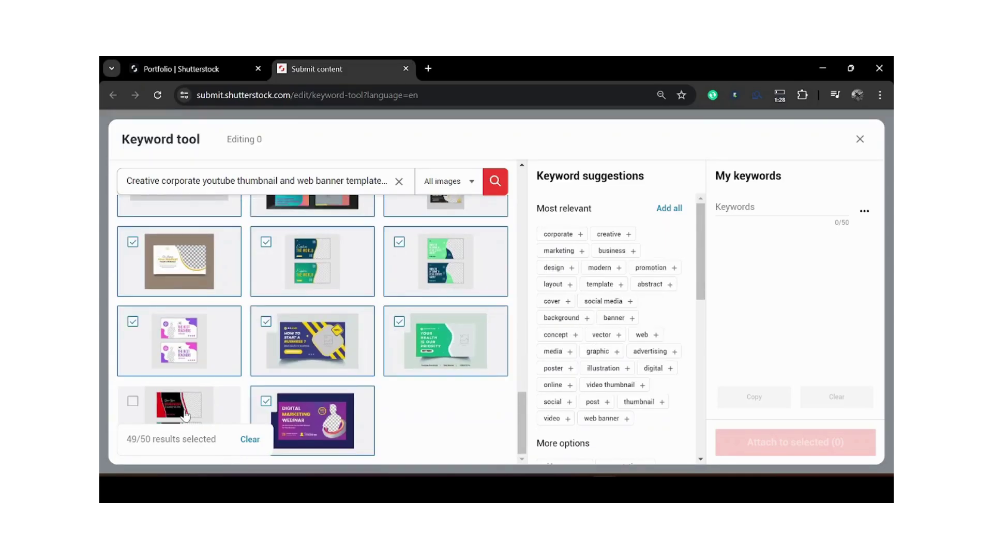
left_click(179, 408)
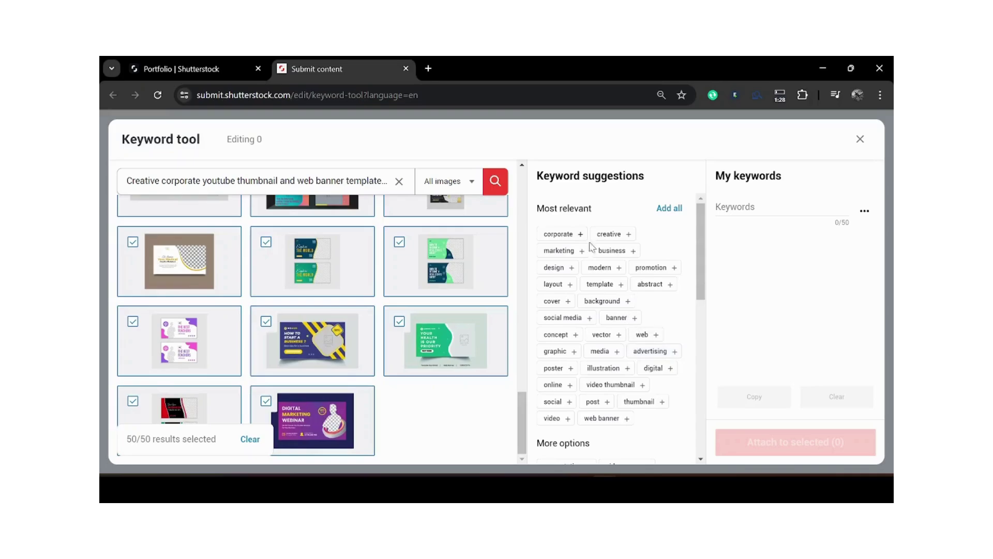
Add all of the most relevant keyword suggestions to My keywords
scroll(593, 352, "down", 2)
scroll(594, 361, "up", 2)
left_click(672, 209)
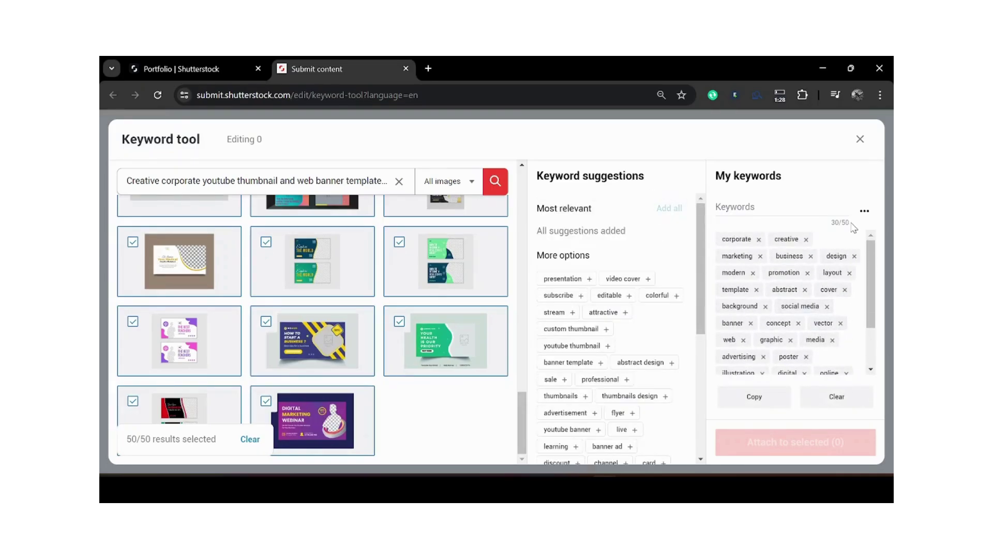
Add the further suggestions attractive, custom thumbnail, youtube thumbnail, banner template and abstract design to My keywords
scroll(603, 360, "down", 3)
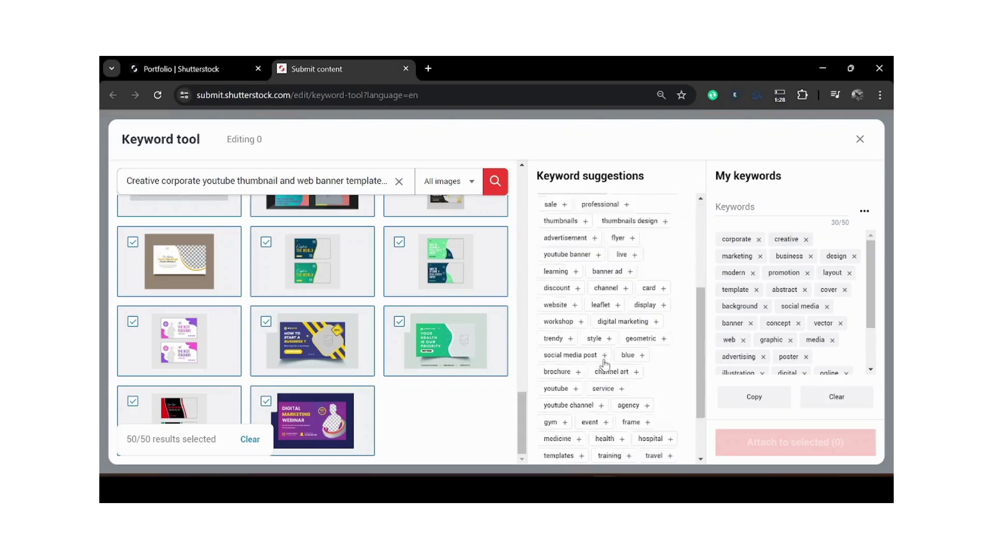
scroll(603, 359, "up", 3)
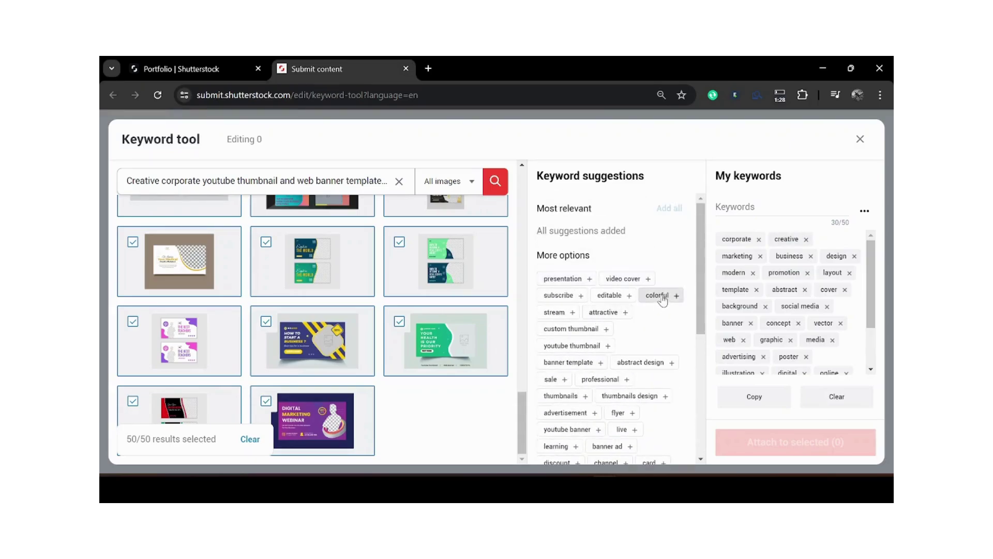
left_click(601, 314)
left_click(627, 314)
left_click(627, 313)
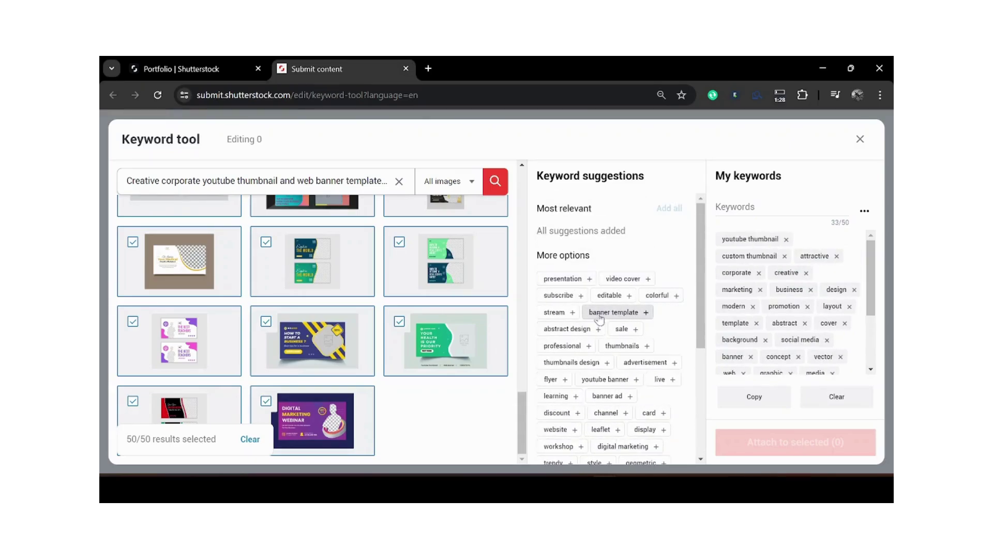
left_click(627, 313)
left_click(627, 313)
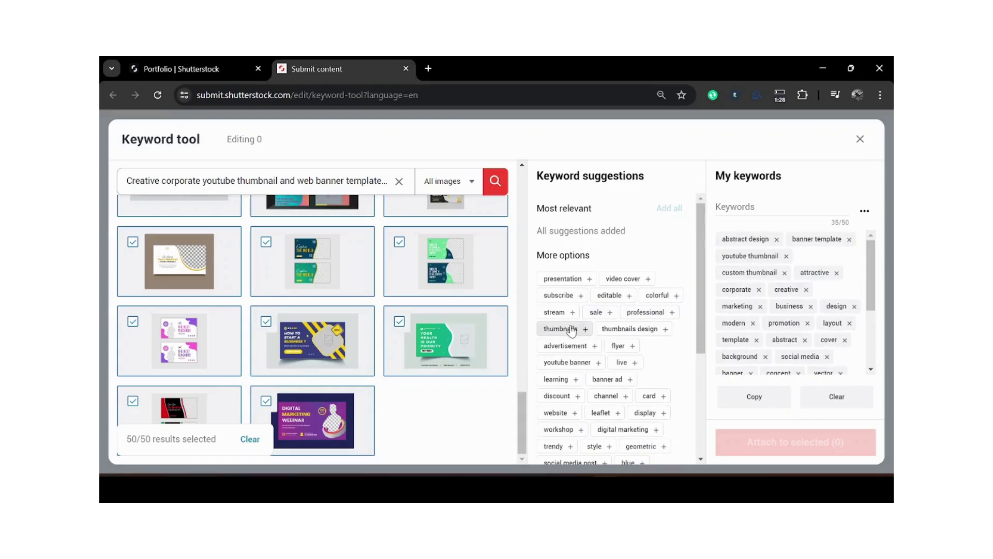
Add professional, thumbnails, thumbnails design and youtube banner from the further suggestions to My keywords
left_click(644, 313)
left_click(641, 313)
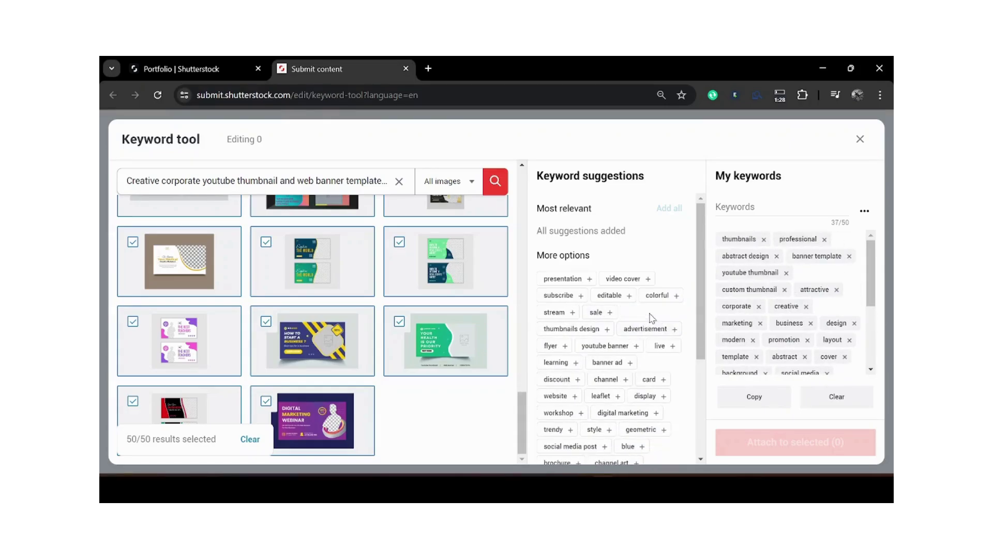
left_click(584, 332)
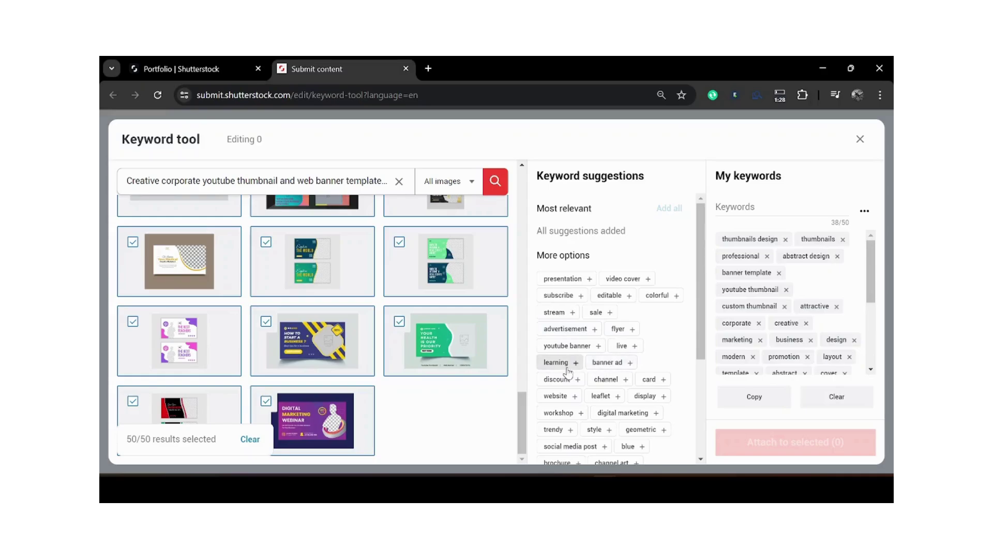
left_click(571, 346)
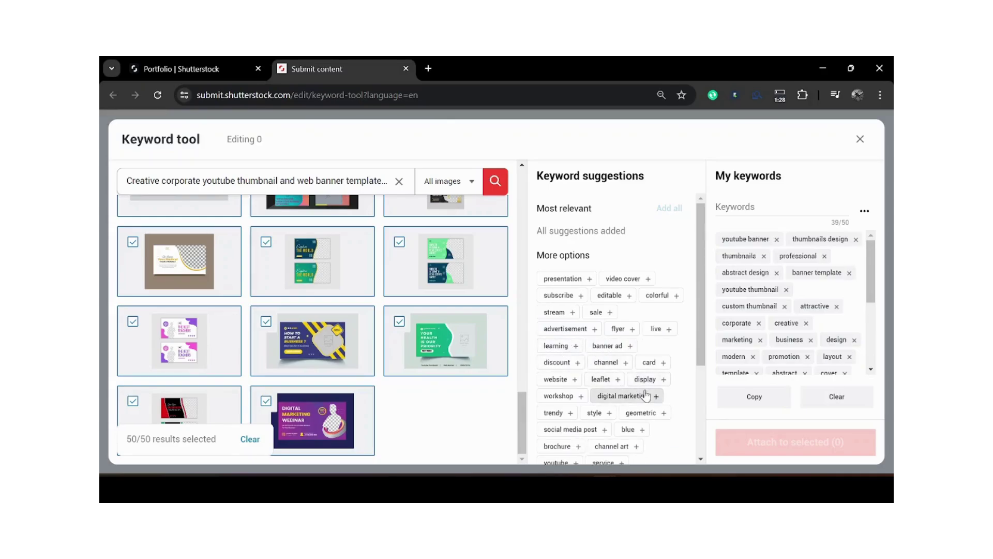
Add the suggestions digital marketing, social media post, youtube, youtube channel, agency and service to My keywords
left_click(624, 396)
left_click(644, 413)
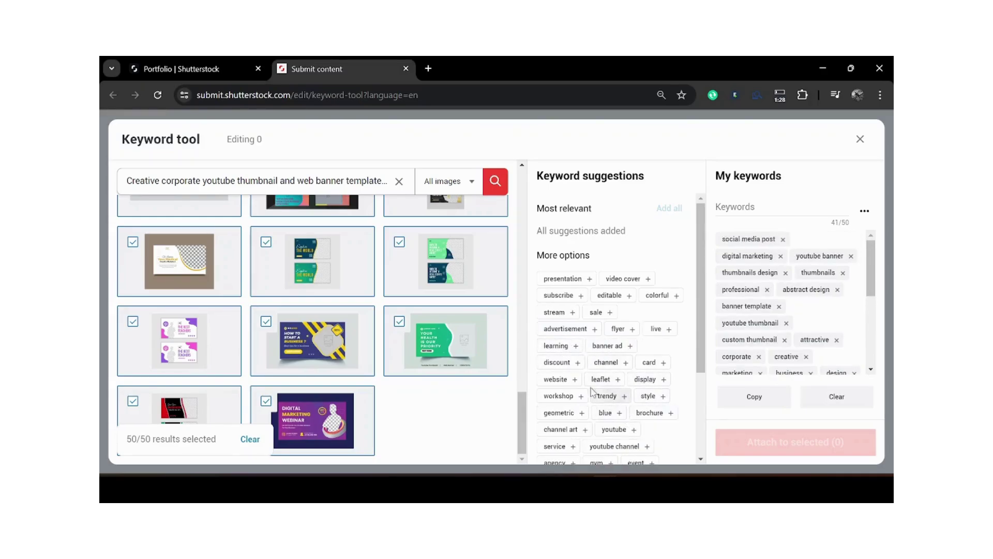
left_click(619, 436)
left_click(567, 446)
scroll(653, 429, "down", 2)
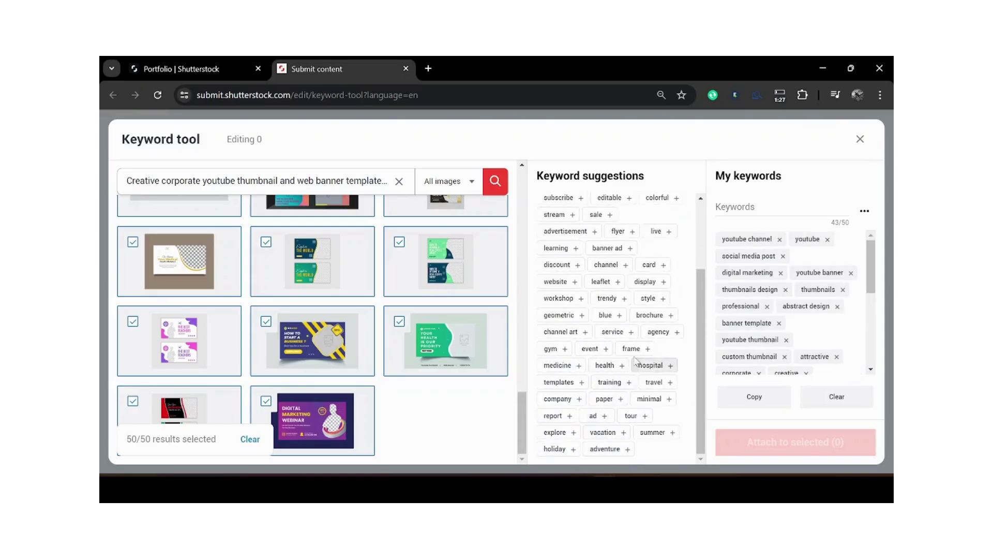
left_click(653, 332)
left_click(618, 334)
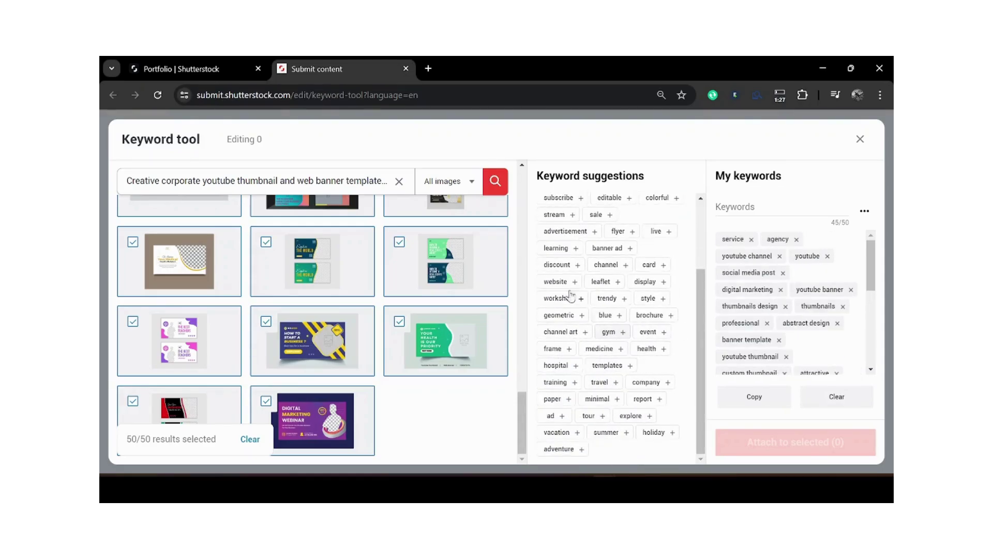
Add the suggestions subscribe, learning, channel, trendy, channel art and templates to My keywords
scroll(615, 315, "up", 3)
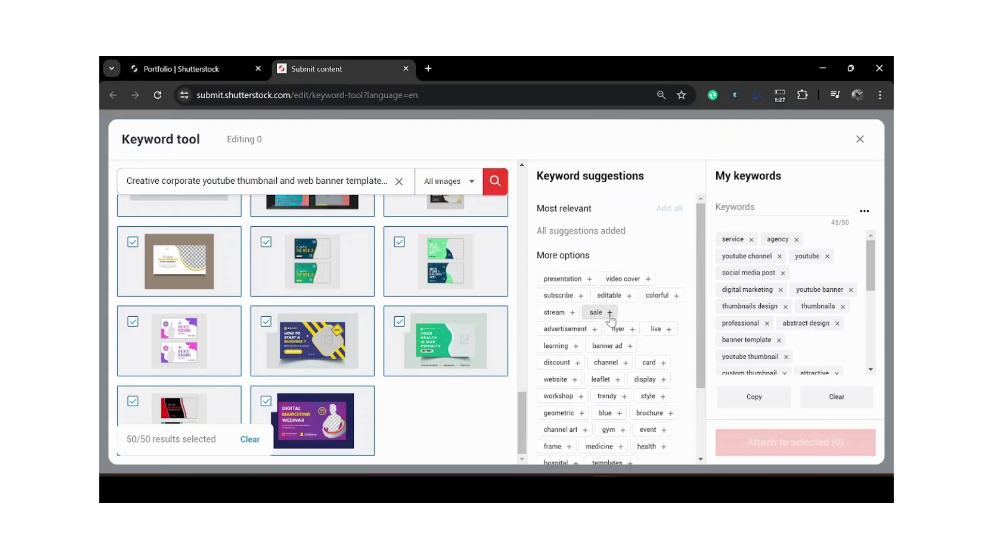
left_click(571, 295)
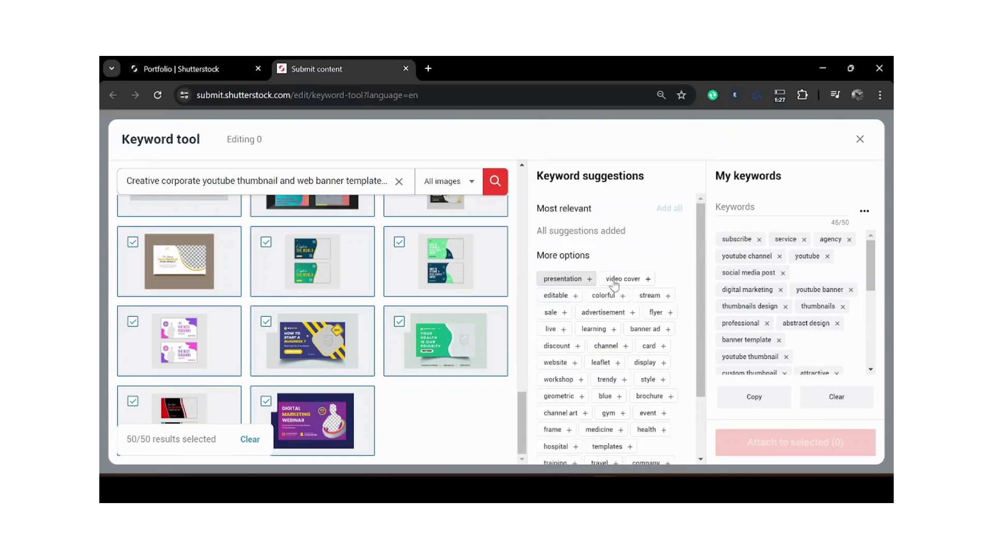
left_click(593, 330)
left_click(556, 345)
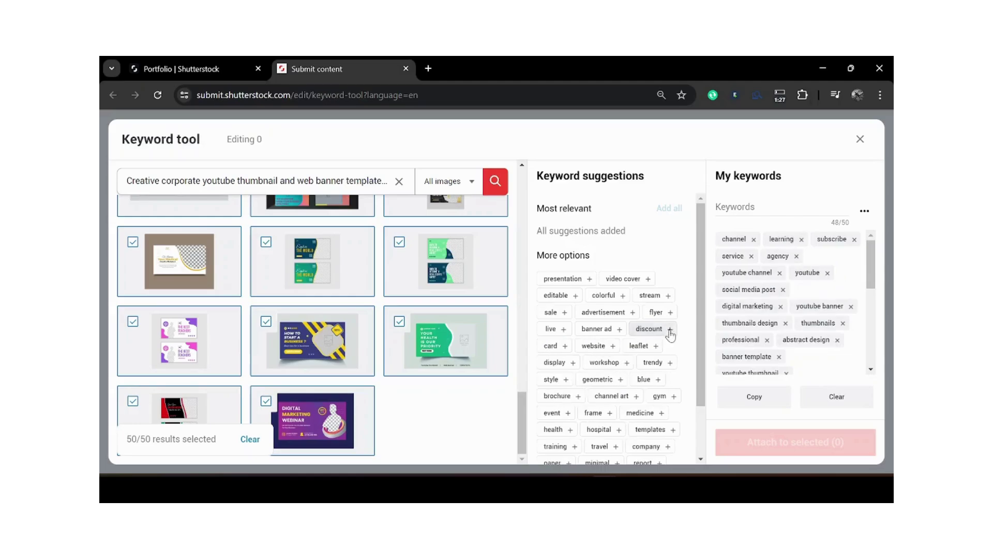
left_click(659, 364)
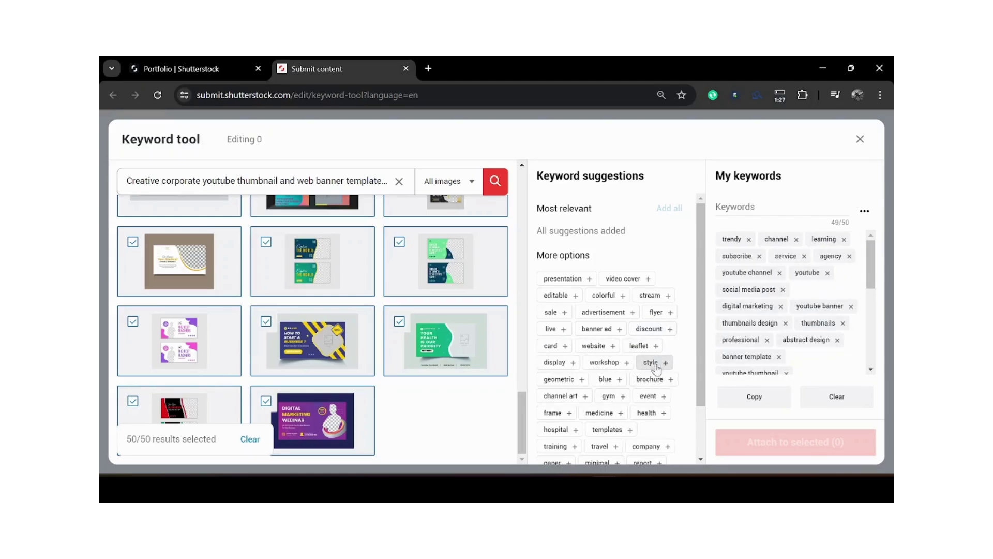
left_click(557, 402)
left_click(564, 431)
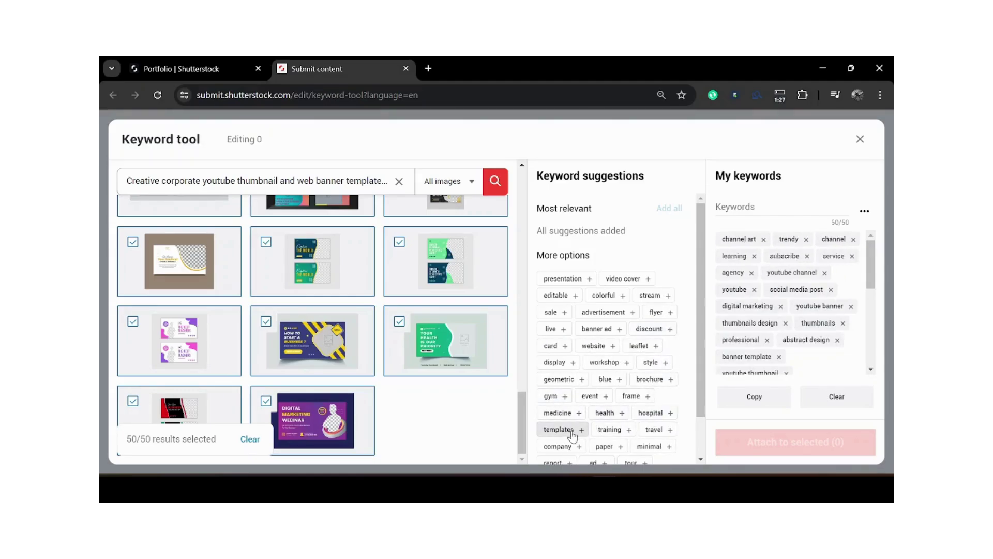
Remove the keyword "video" from My keywords and copy the remaining keyword list
scroll(828, 351, "down", 5)
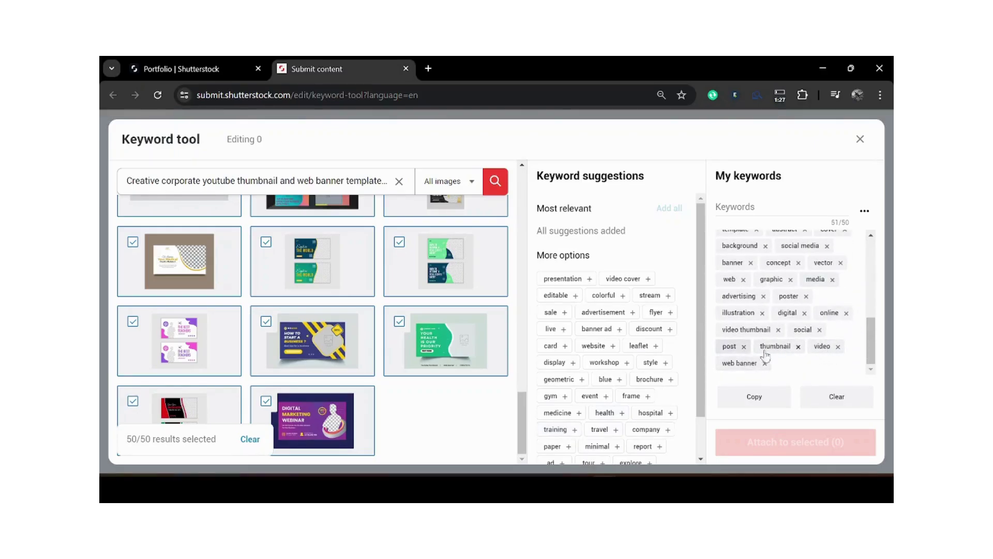
left_click(838, 347)
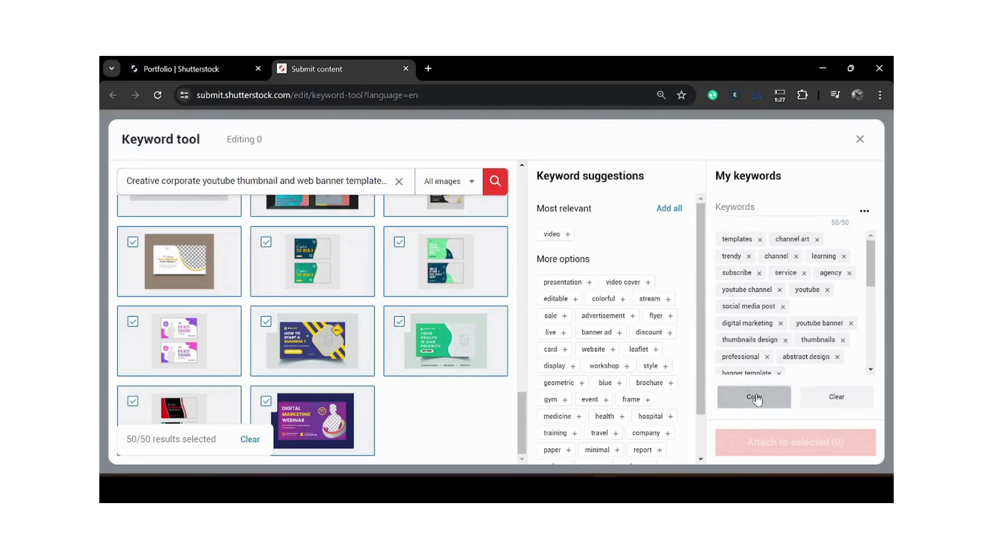
left_click(755, 397)
Return to the Portfolio page and add the copied list as keywords of Youtube Thumbnail-10.jpg
left_click(181, 69)
left_click(393, 361)
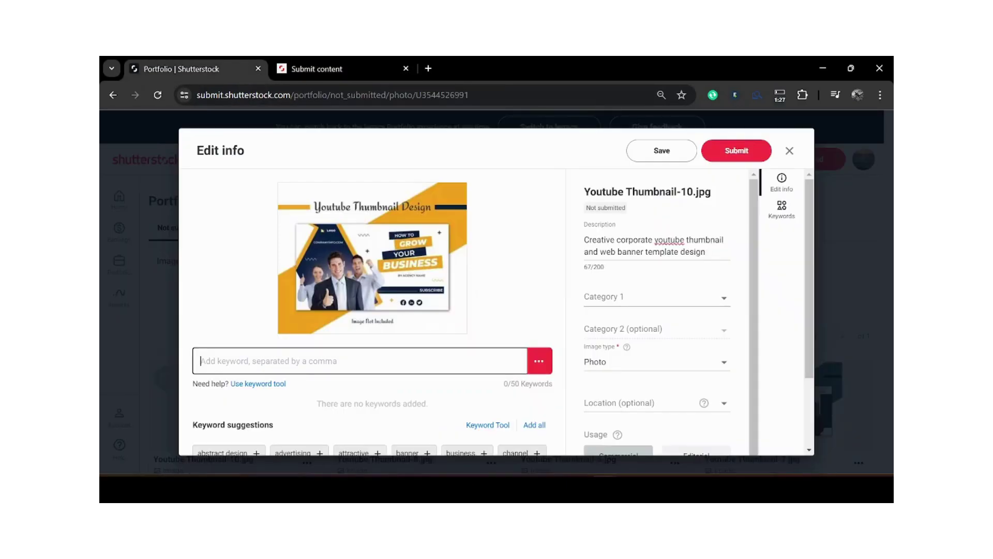
right_click(388, 360)
left_click(423, 224)
key("Return")
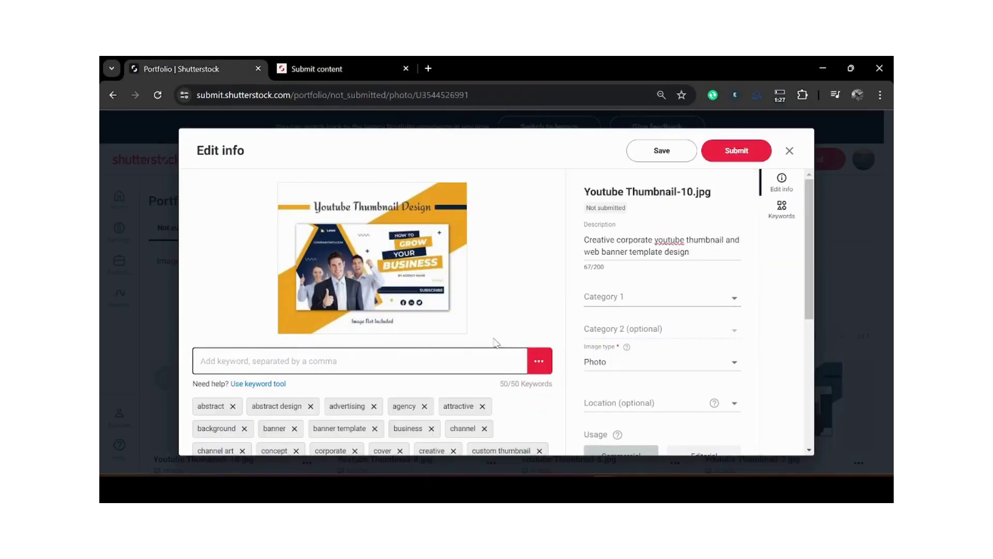
Set the categories of Youtube Thumbnail-10.jpg to Business/Finance and Technology
scroll(615, 307, "down", 4)
scroll(615, 308, "up", 4)
left_click(615, 307)
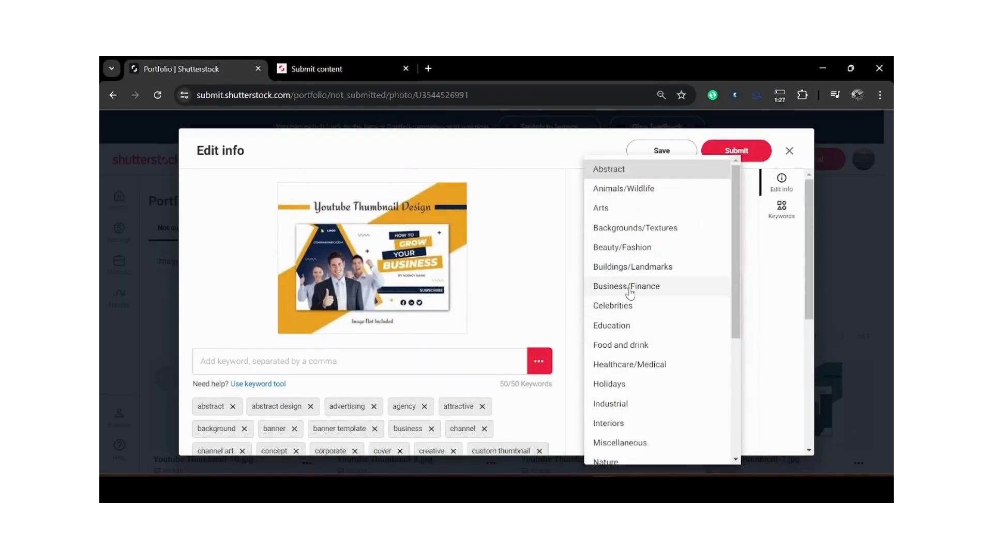
left_click(629, 287)
left_click(636, 331)
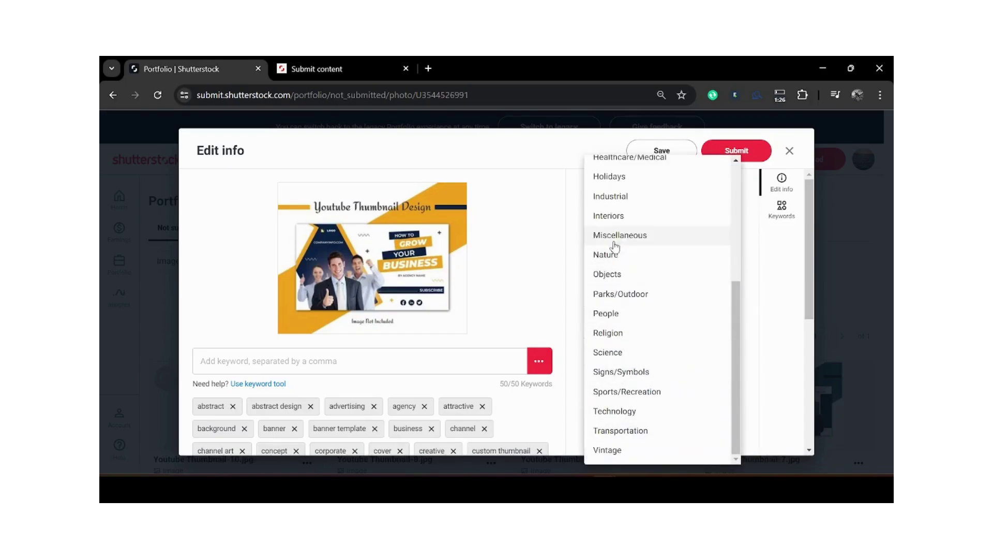
scroll(622, 238, "up", 2)
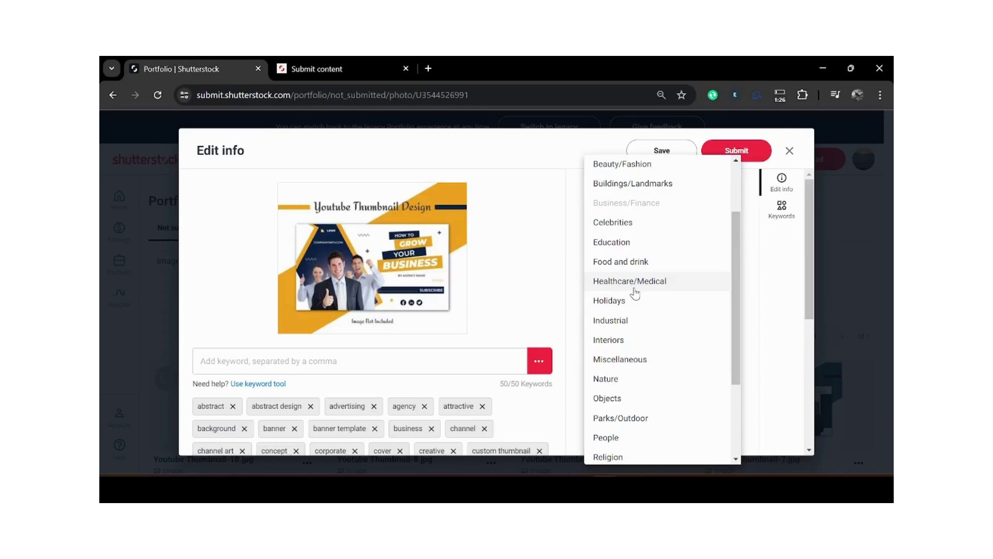
scroll(632, 269, "up", 2)
scroll(636, 310, "down", 5)
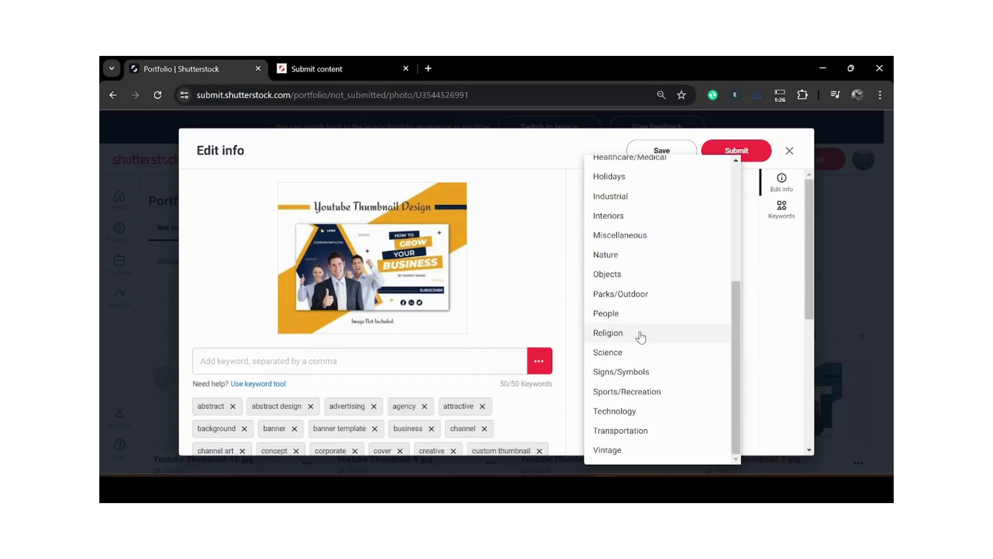
left_click(637, 412)
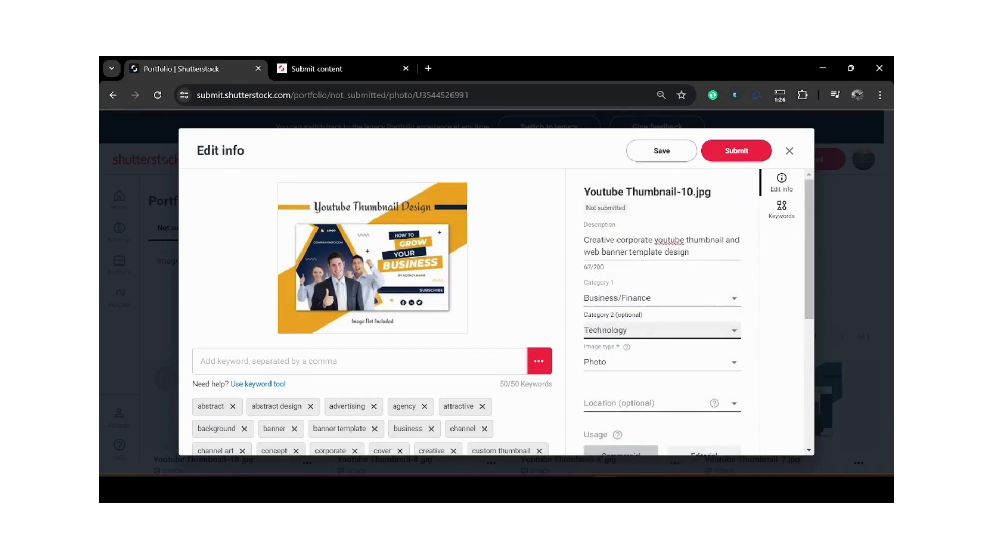
Set the location of Youtube Thumbnail-10.jpg to United Kingdom
left_click(639, 403)
type("United")
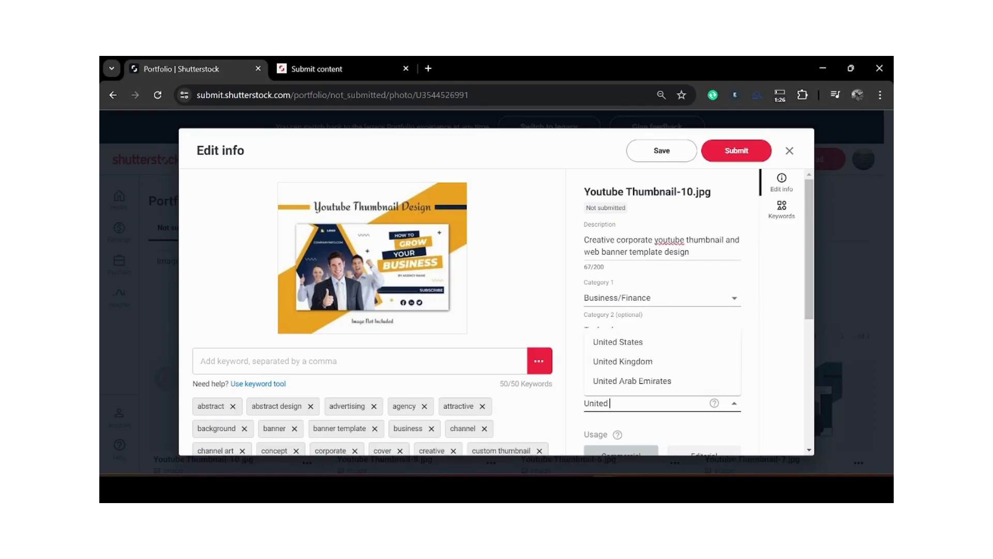
left_click(641, 362)
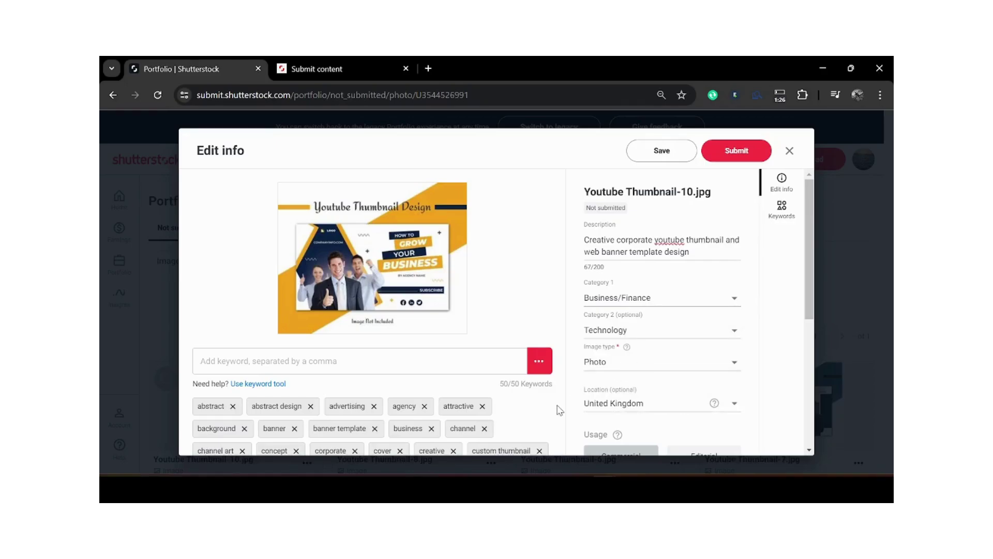
Save the edited info of Youtube Thumbnail-10.jpg and submit the image for review
scroll(559, 411, "down", 5)
scroll(554, 406, "up", 5)
left_click(649, 151)
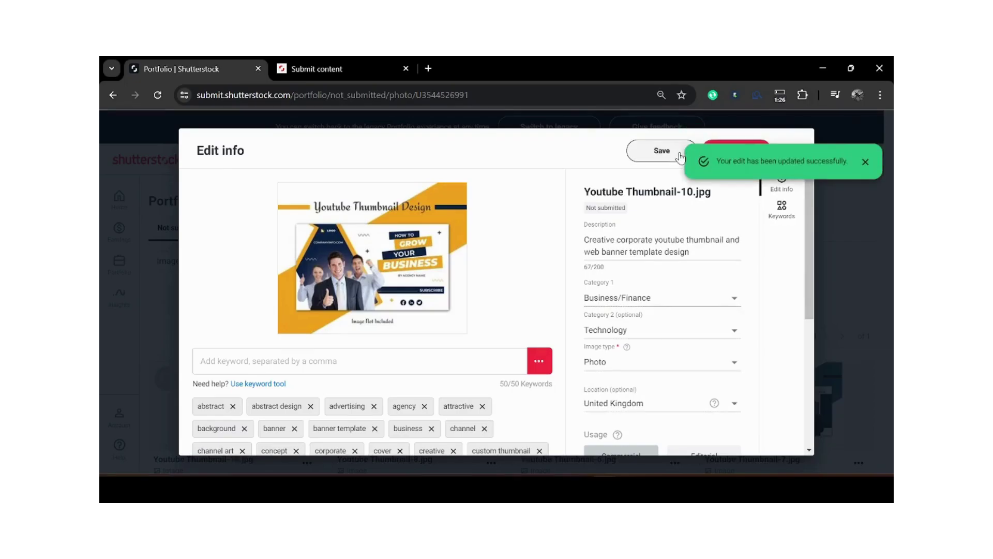
left_click(735, 151)
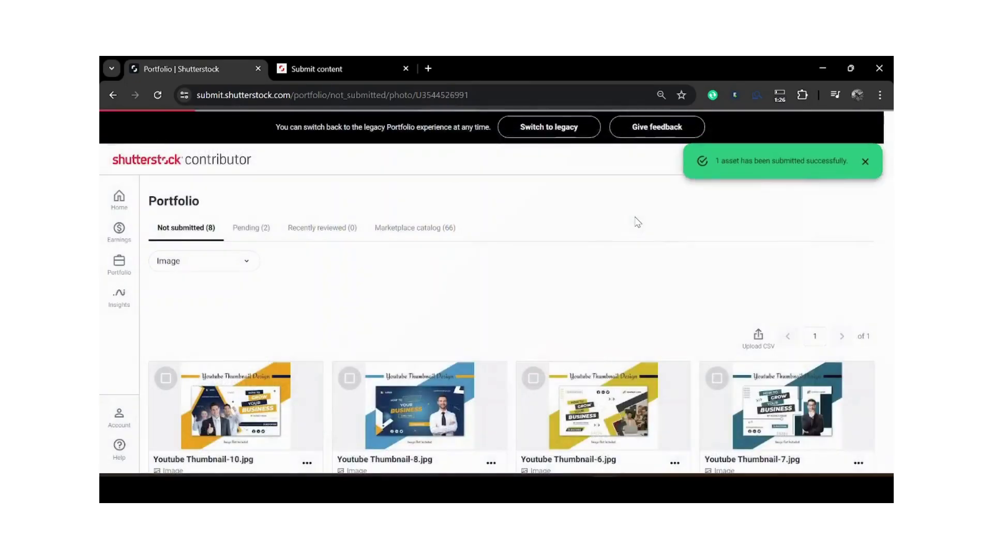
Check the submitted thumbnails and their review status in the portfolio's list of pending images
left_click(251, 228)
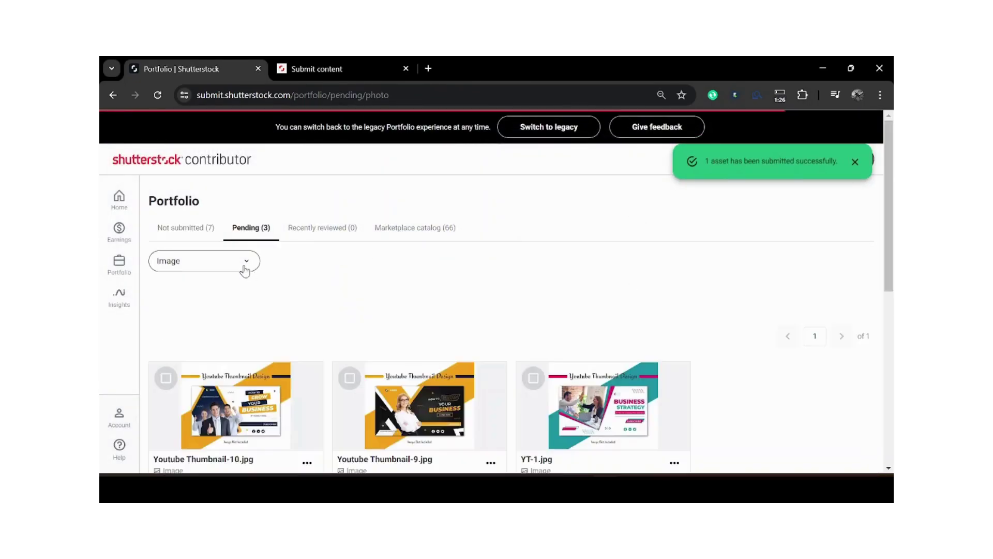
scroll(427, 320, "down", 2)
left_click_drag(379, 382, 332, 360)
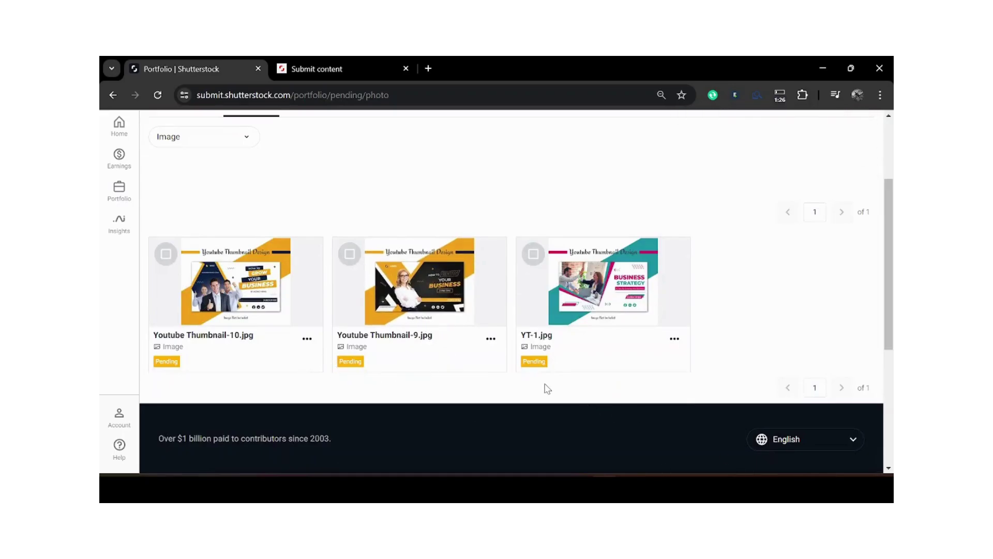